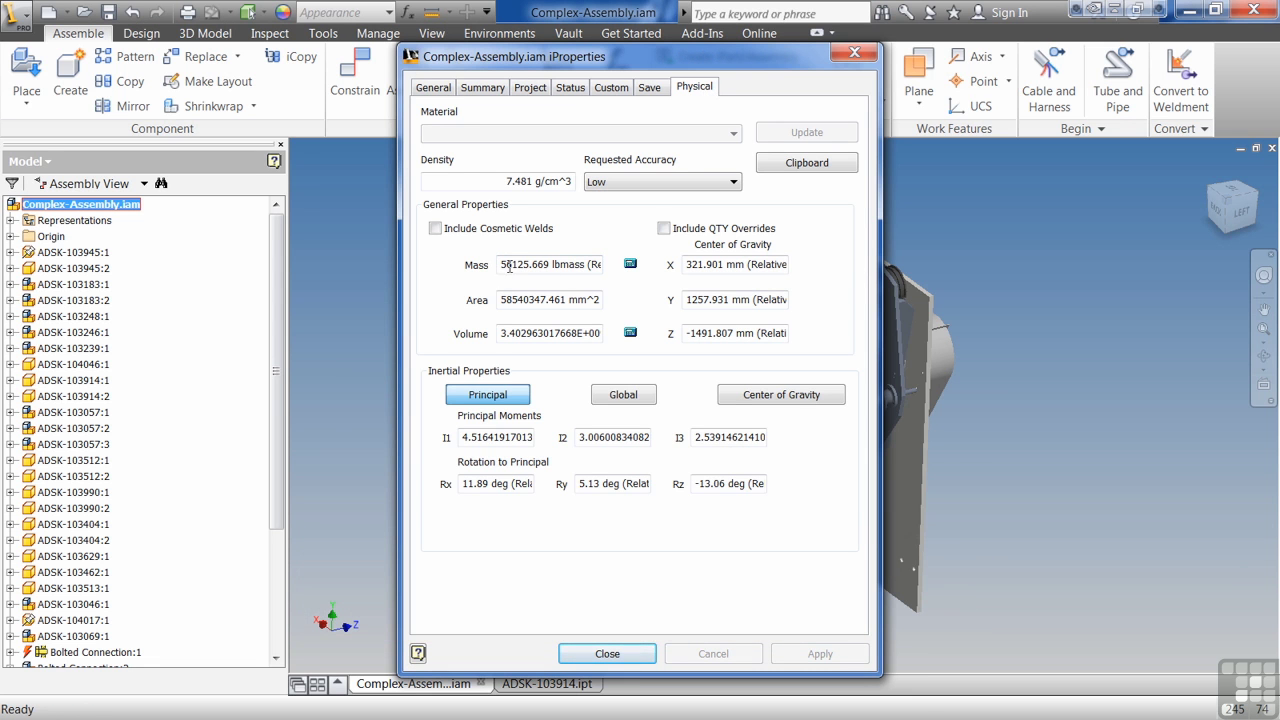
Open the physical properties of plate ADSK-103945:1 and set its requested accuracy to High.
left_click(628, 663)
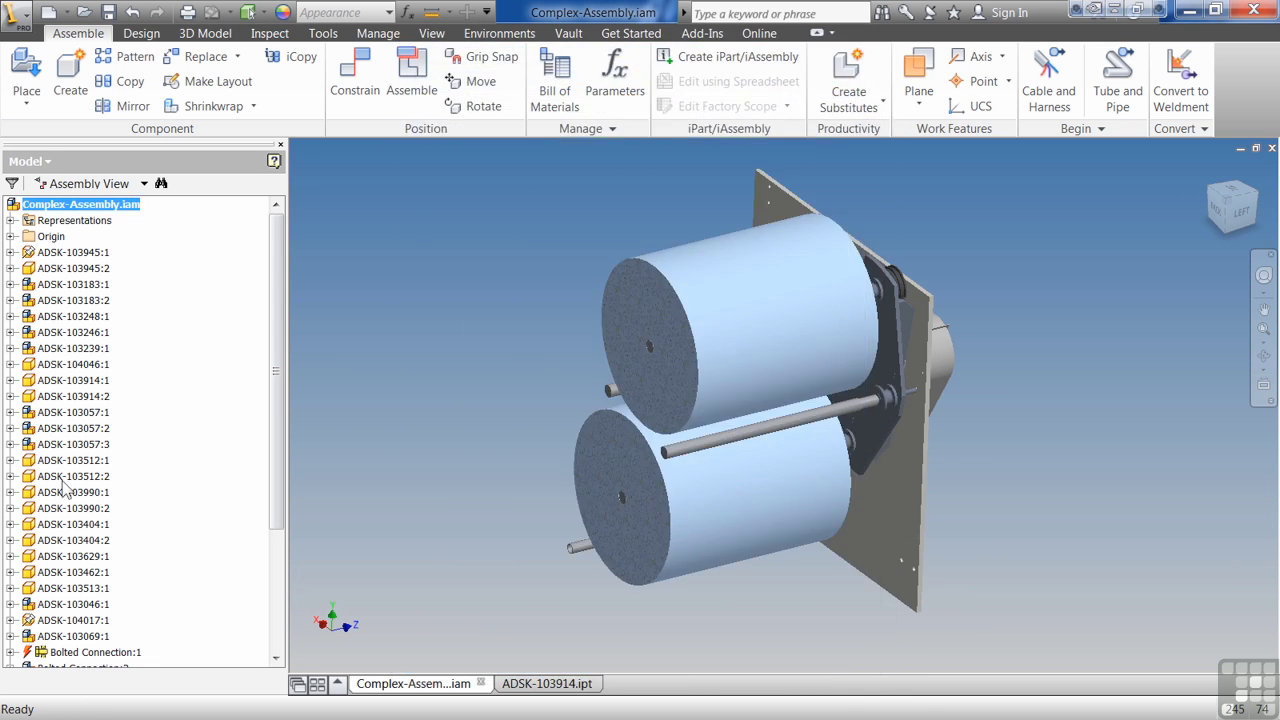
right_click(86, 253)
left_click(183, 660)
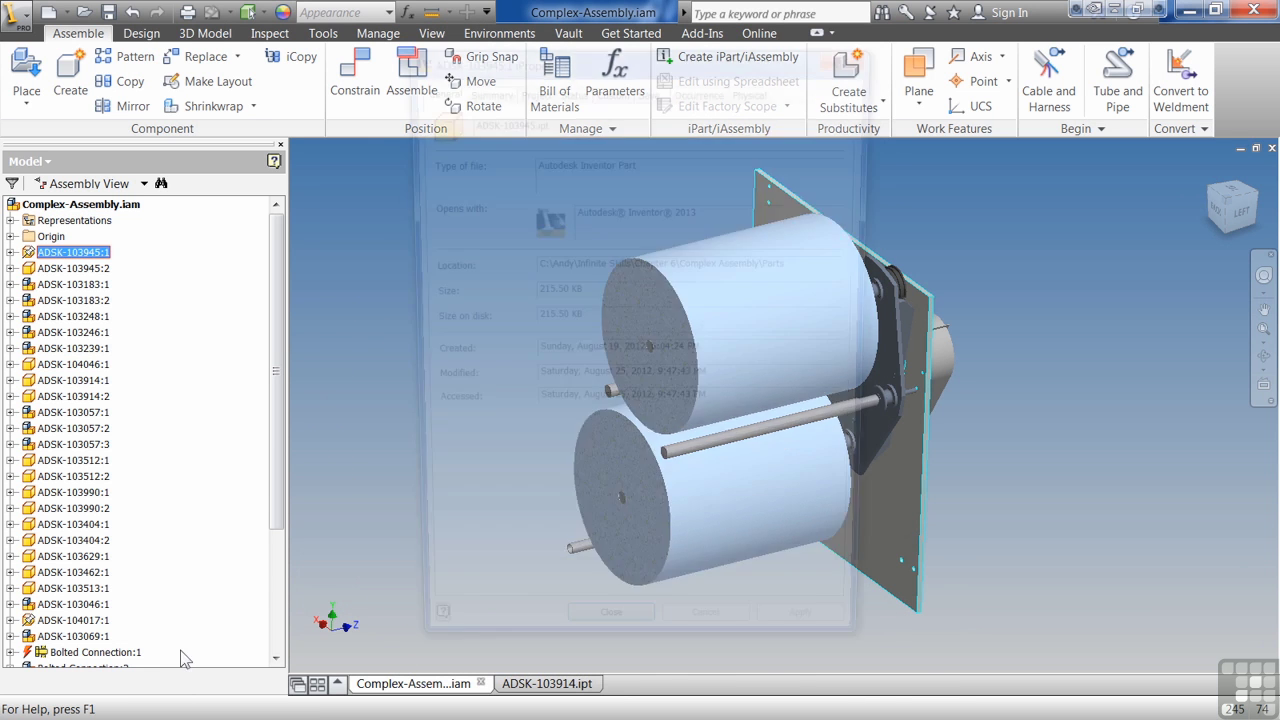
left_click(757, 88)
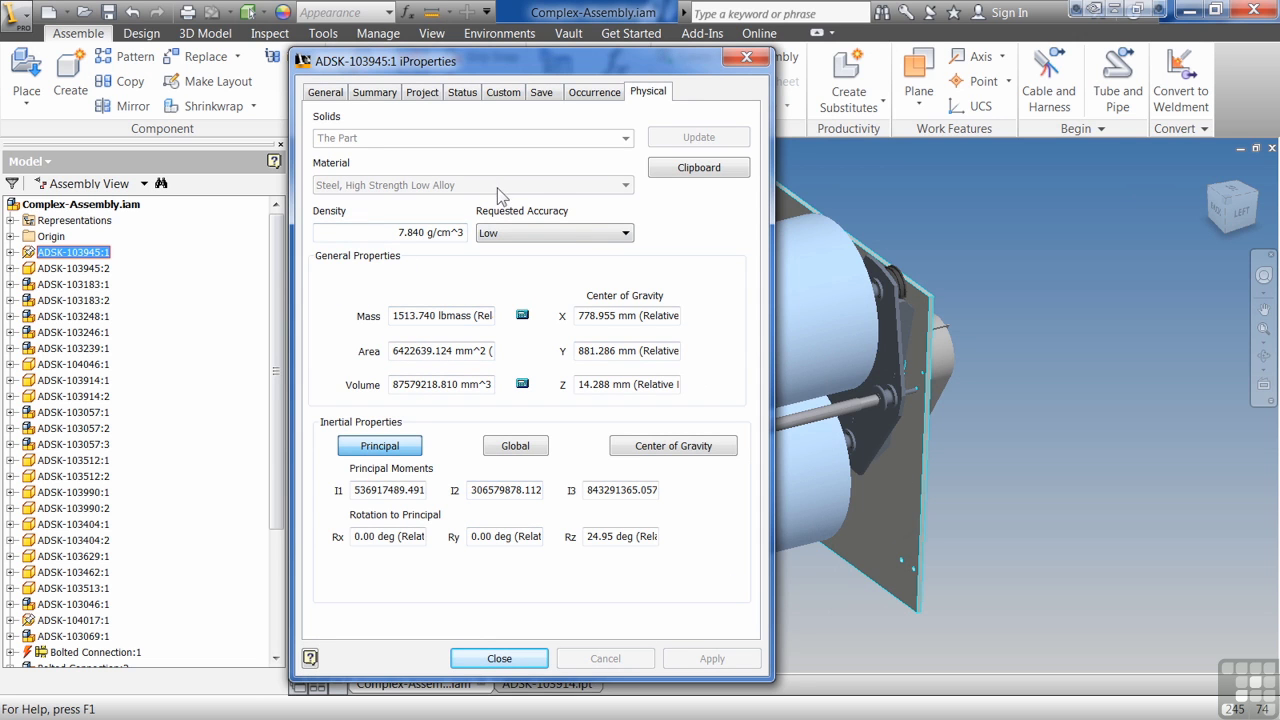
left_click(566, 237)
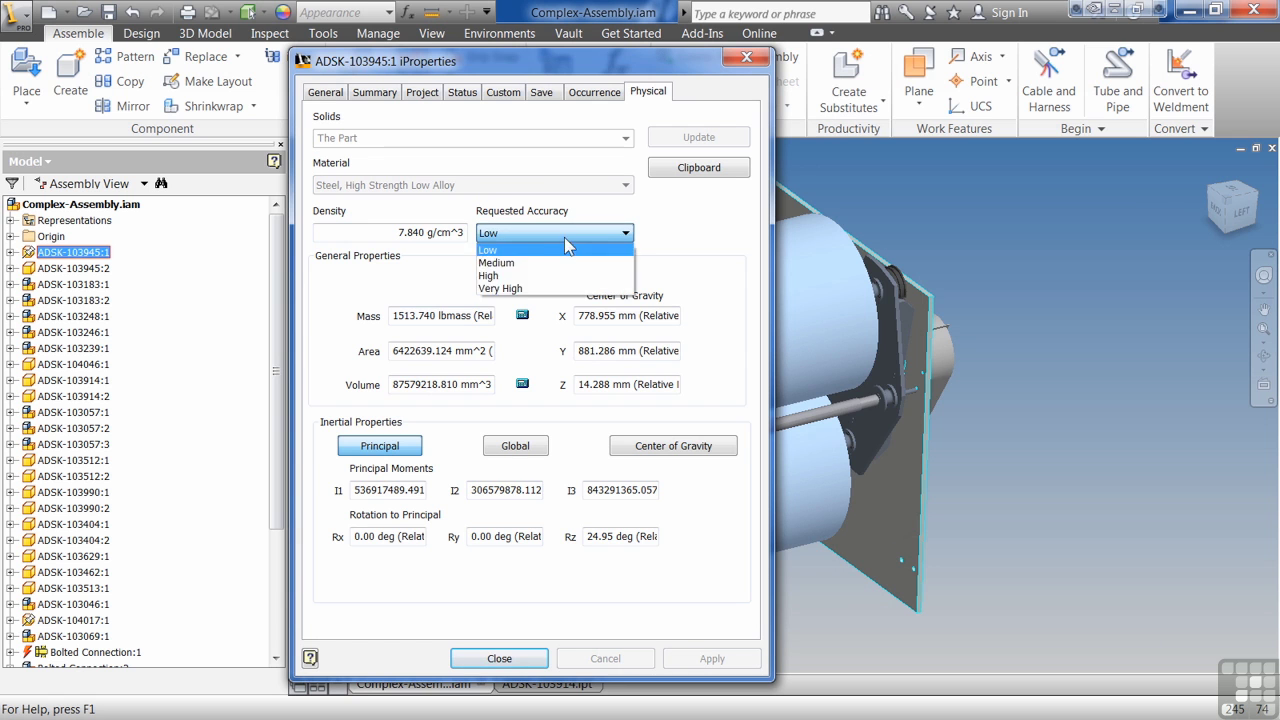
left_click(550, 275)
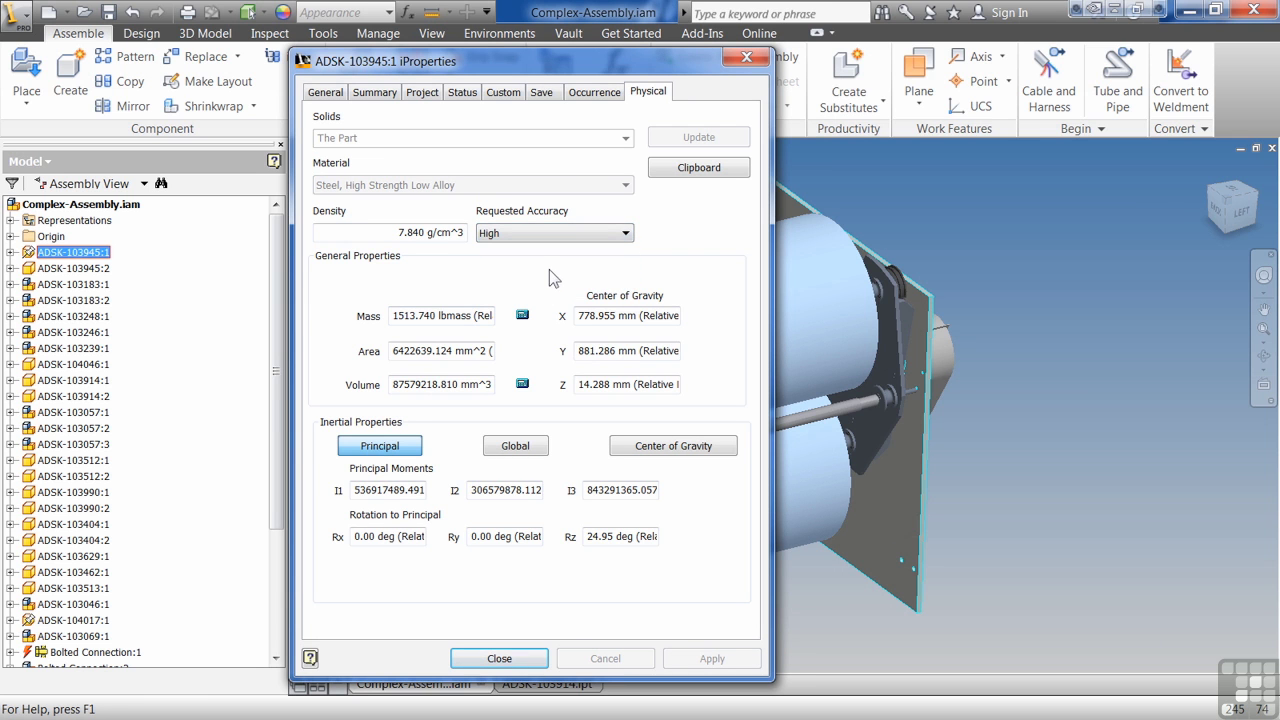
left_click(499, 658)
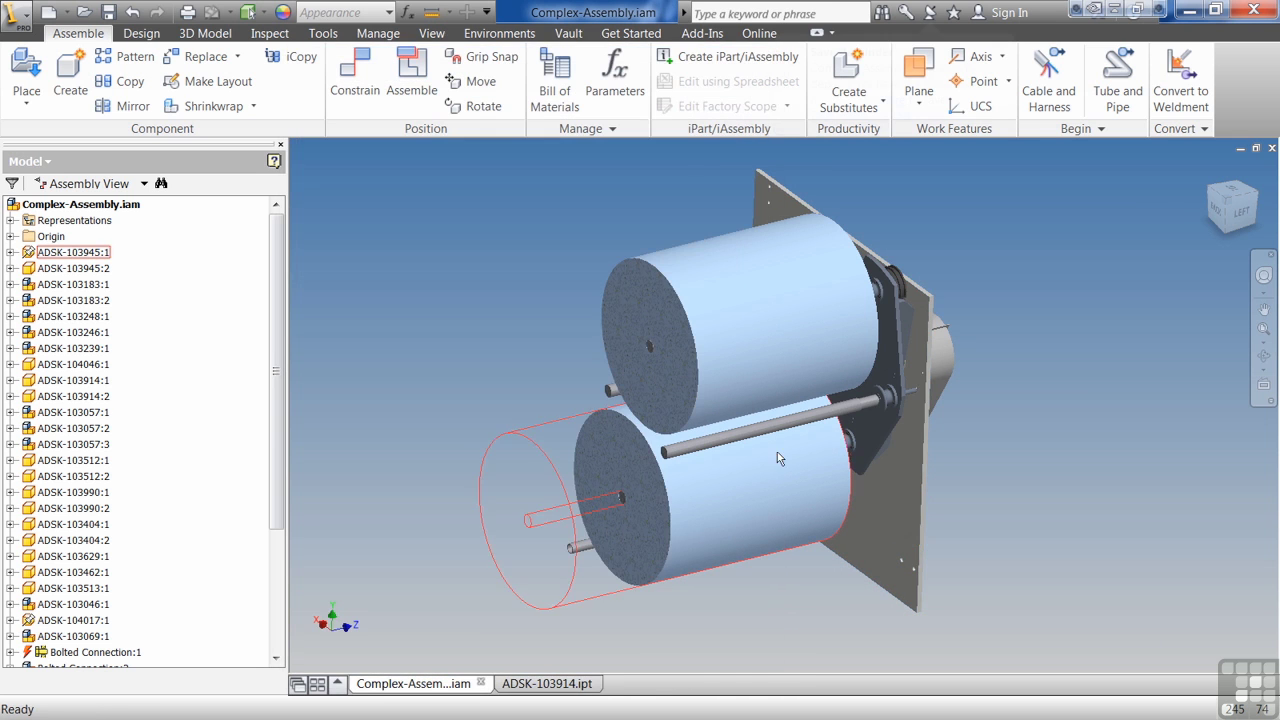
Open the large back plate ADSK-103945 as a separate part and bring up its physical properties.
right_click(894, 512)
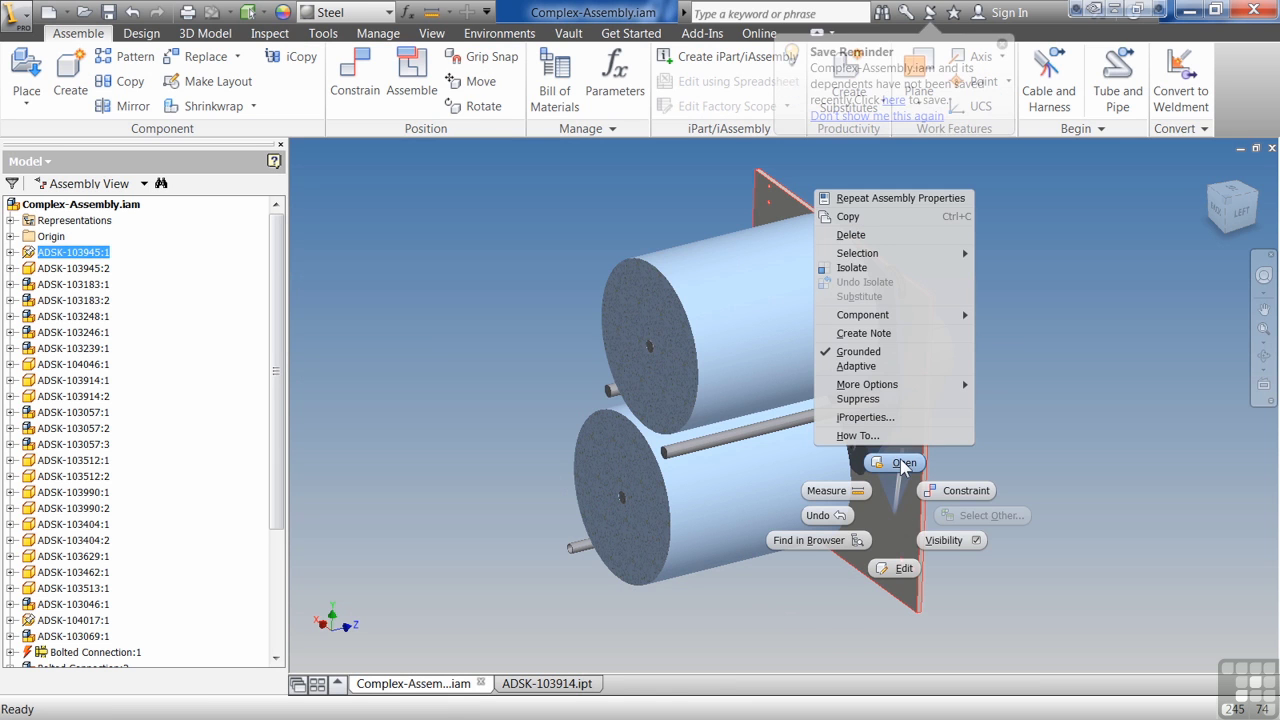
left_click(903, 464)
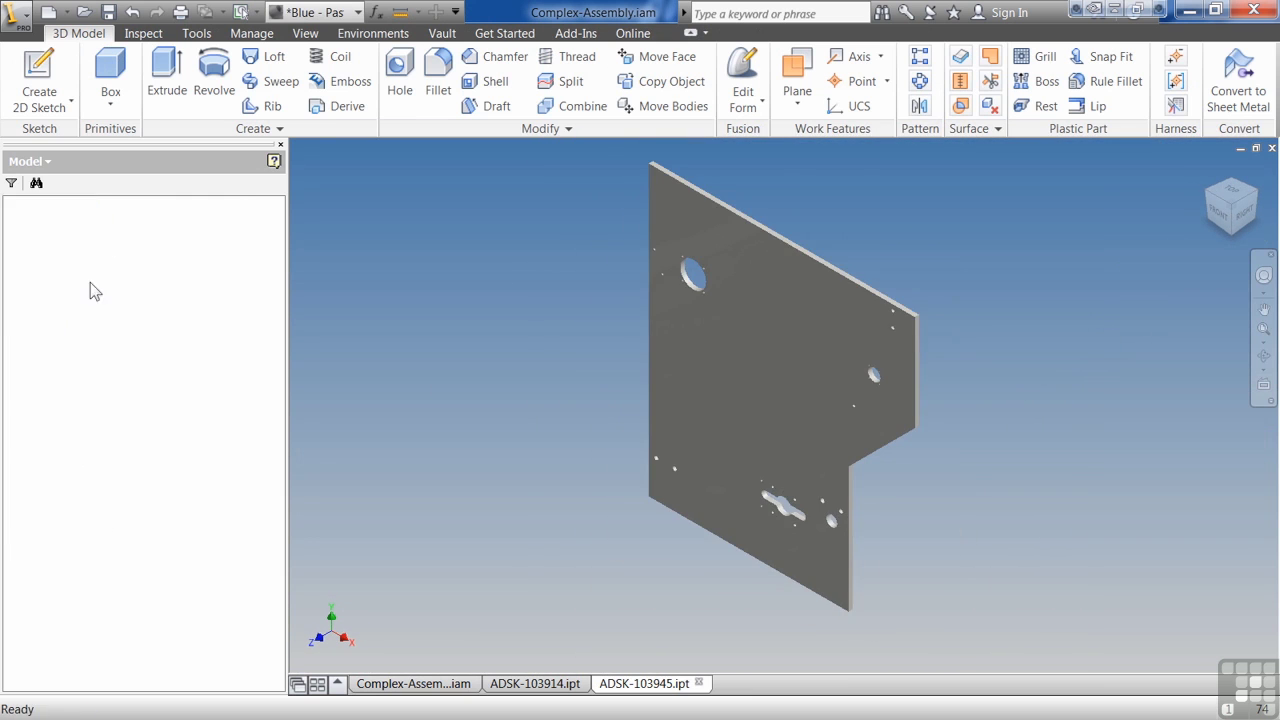
right_click(88, 204)
left_click(165, 363)
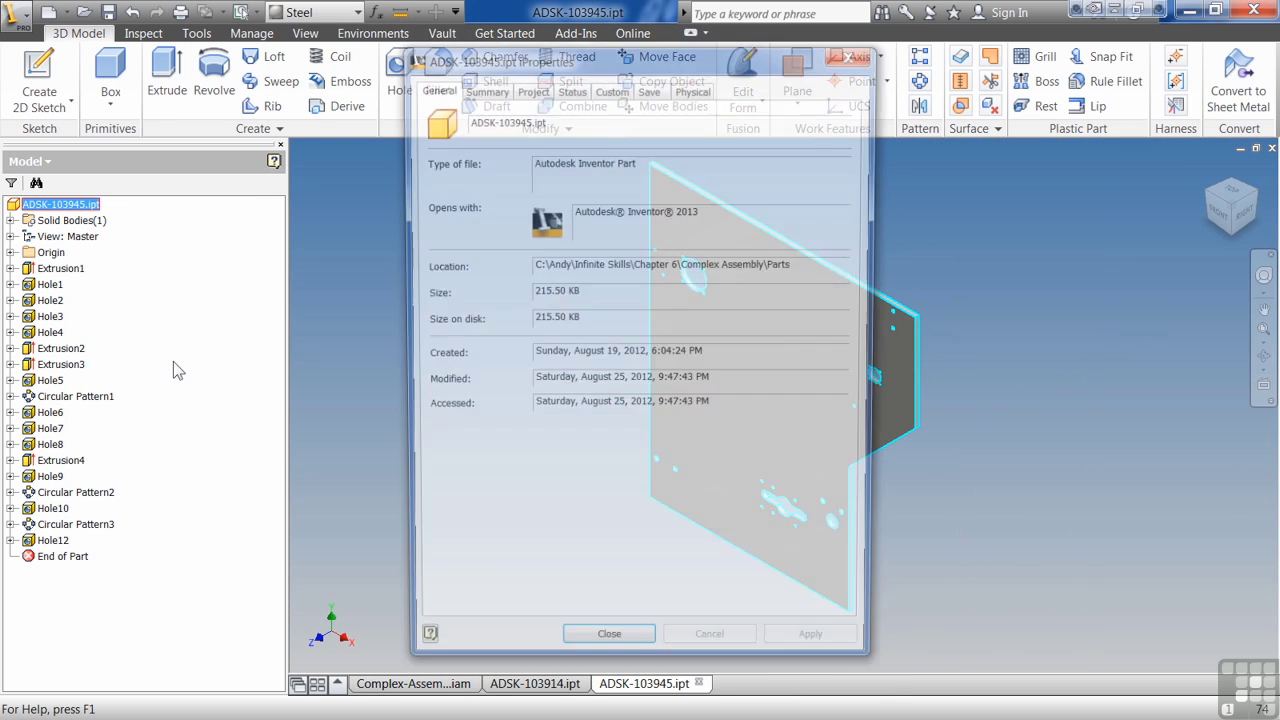
left_click(694, 86)
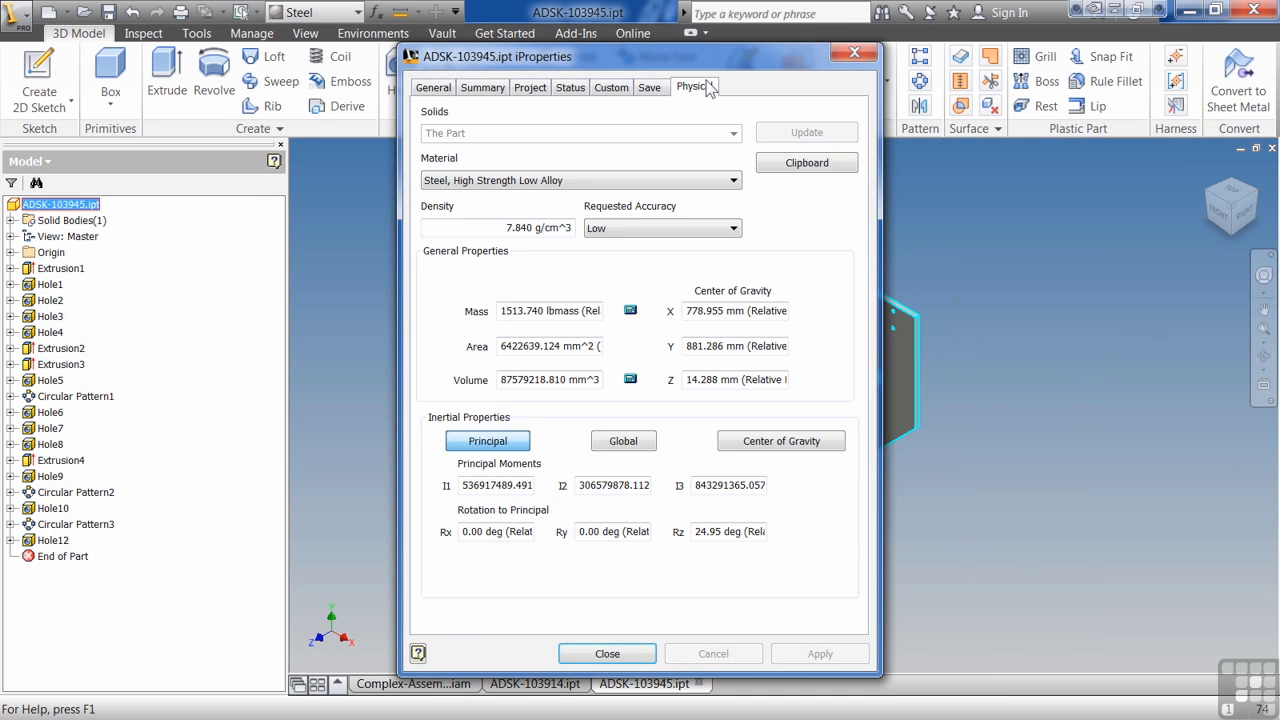
Try the materials Steel, Carbon; Steel, High Strength Low Alloy; and Steel, Mild, Welded on the plate.
left_click(617, 183)
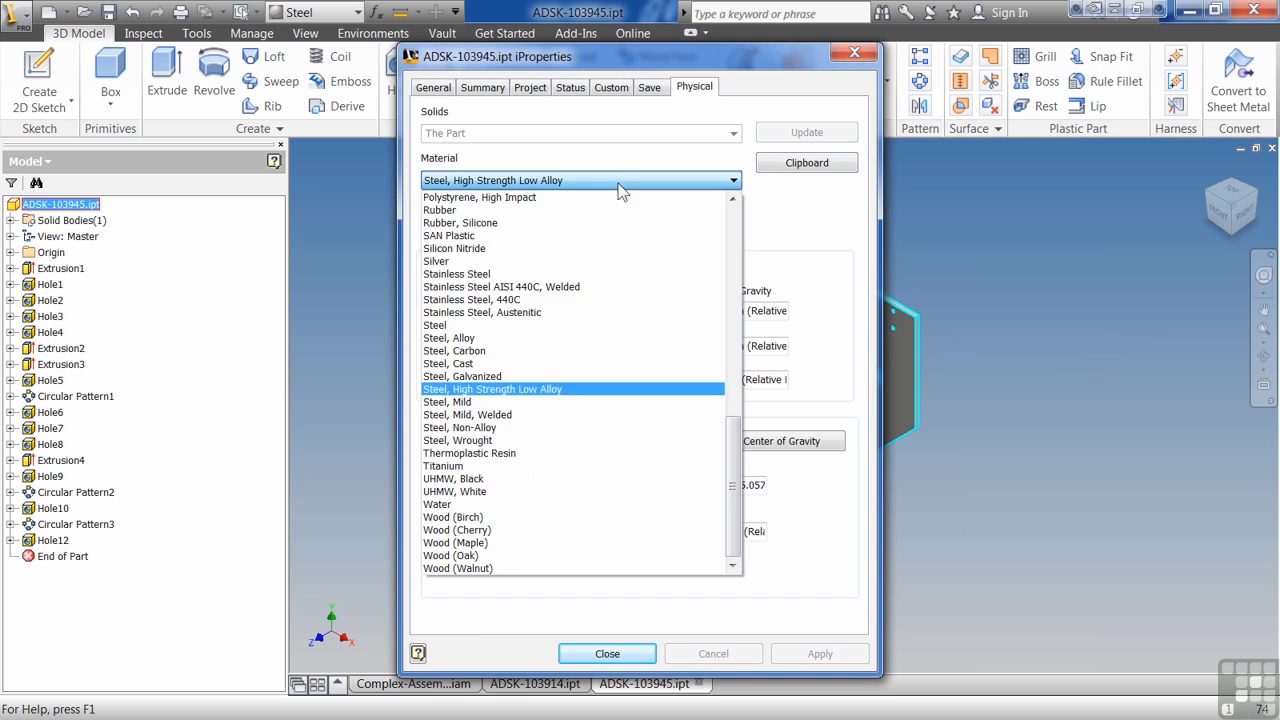
left_click(566, 352)
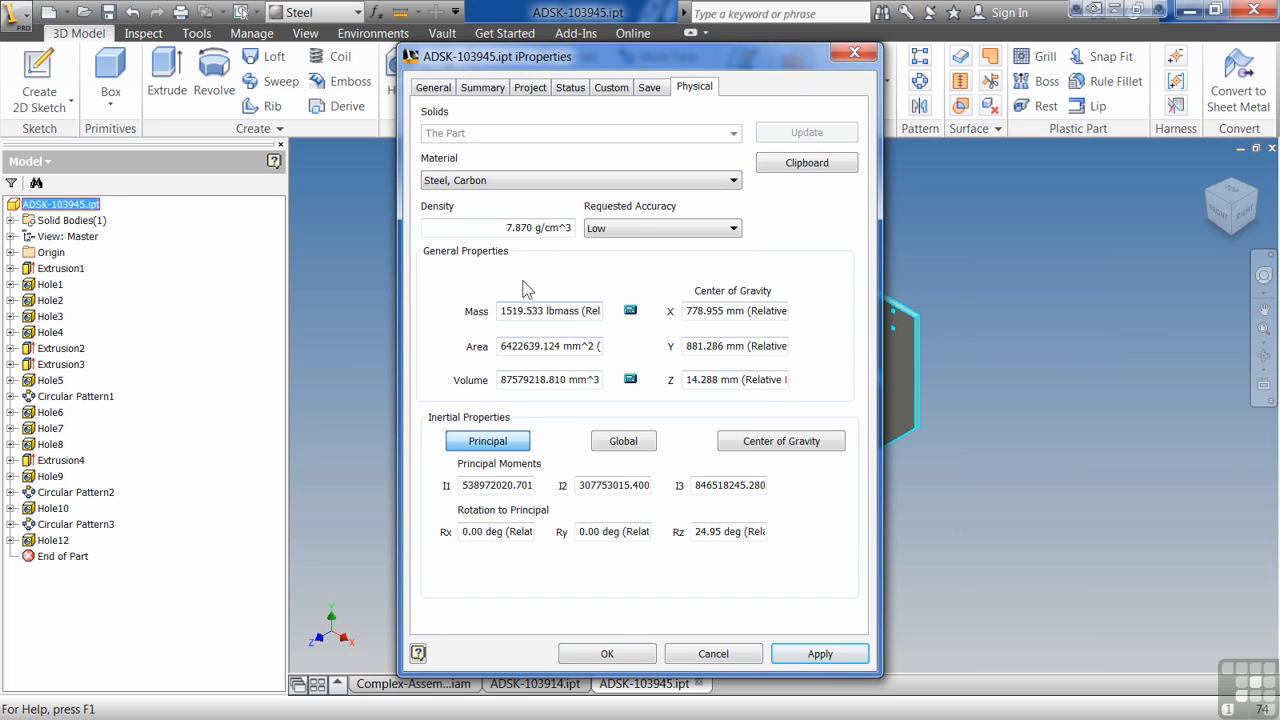
left_click(580, 190)
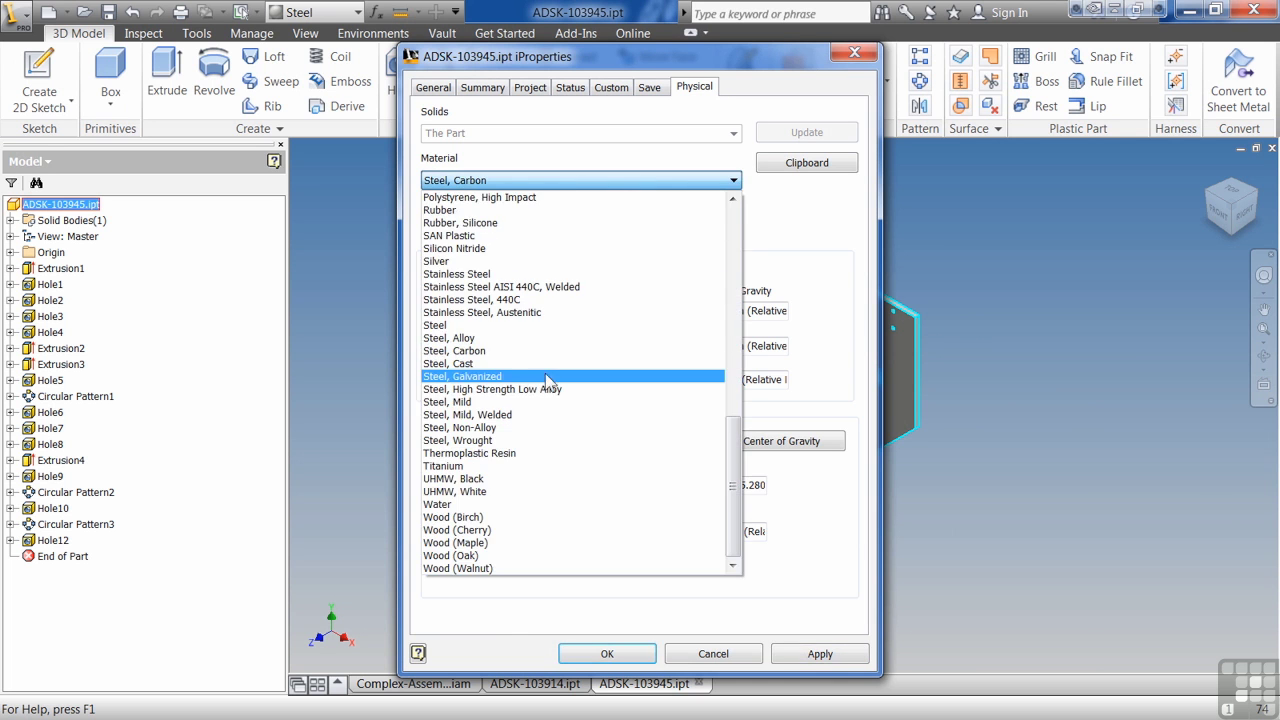
left_click(545, 391)
left_click(580, 180)
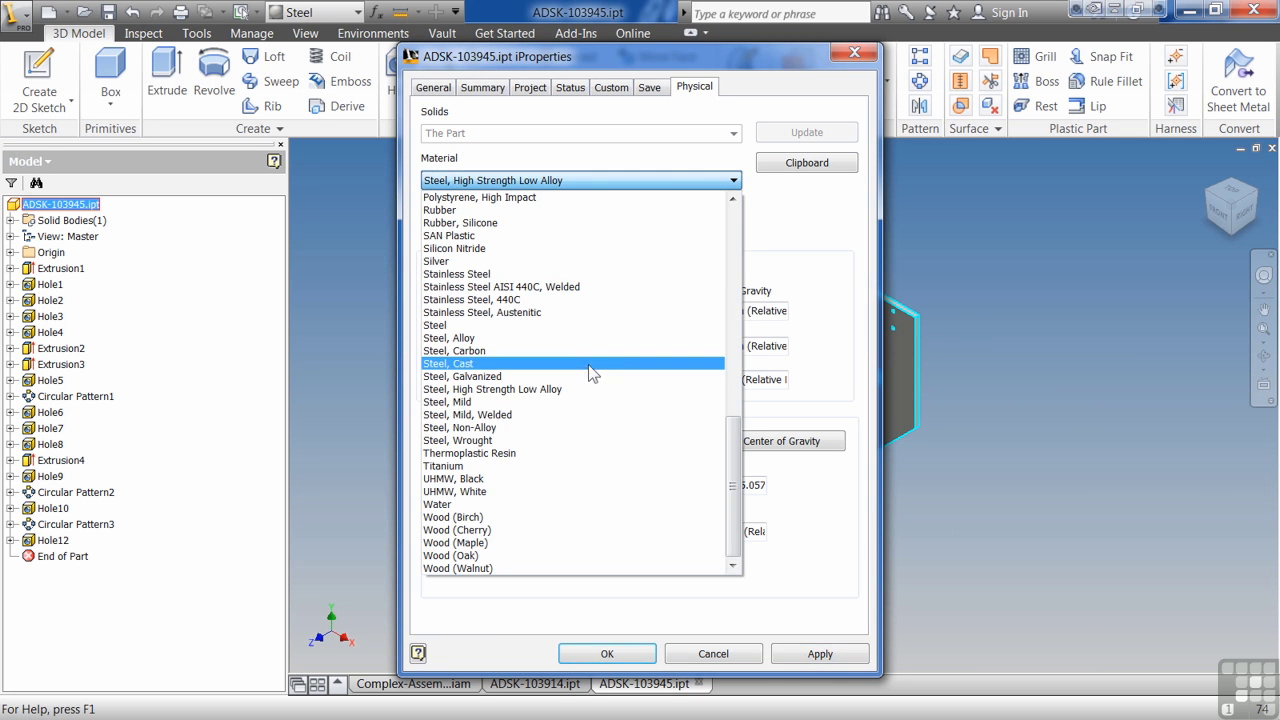
left_click(573, 417)
Try the materials Silicon Nitride, SAN Plastic and Stainless Steel on the plate to compare its mass.
left_click(550, 182)
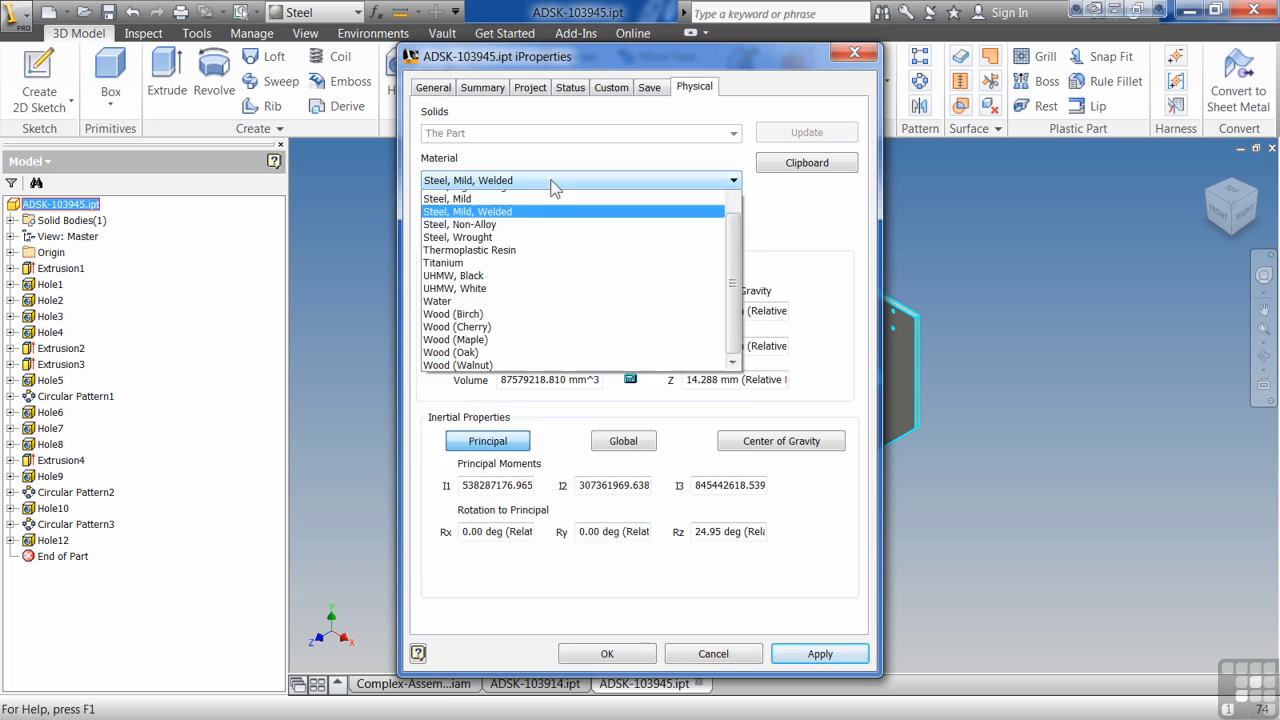
left_click(530, 280)
left_click(540, 182)
left_click(527, 248)
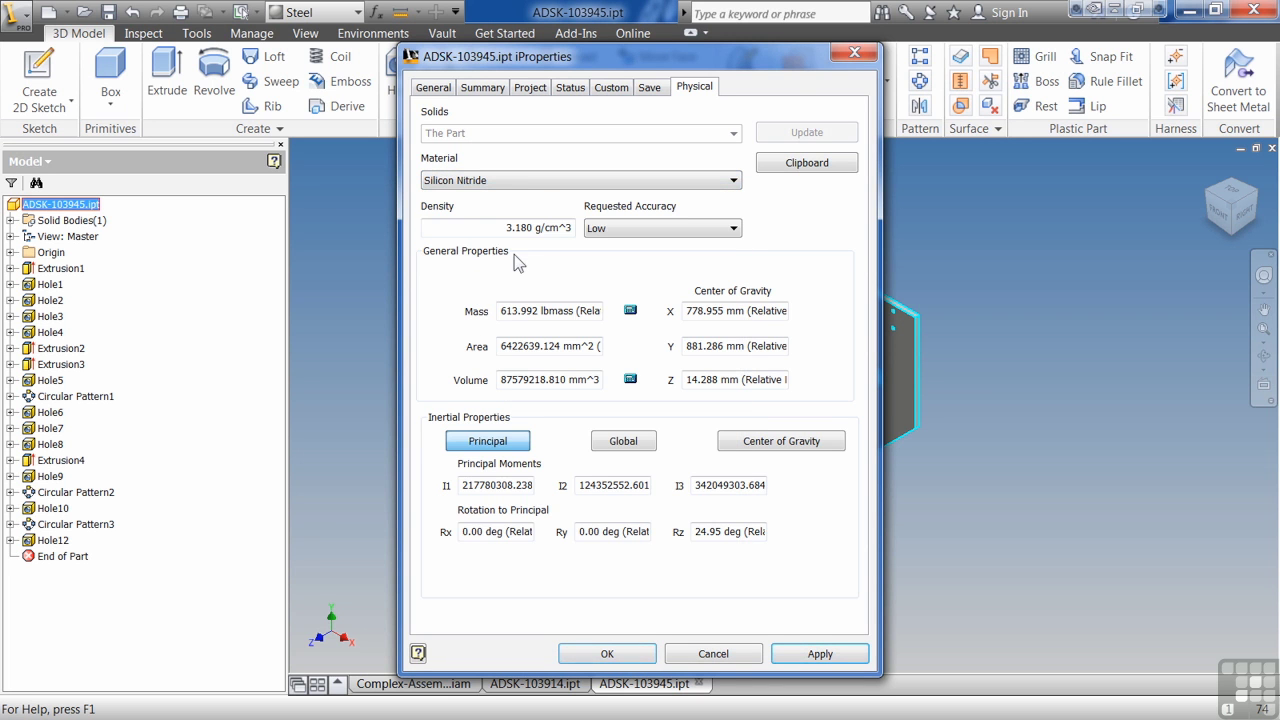
left_click(517, 182)
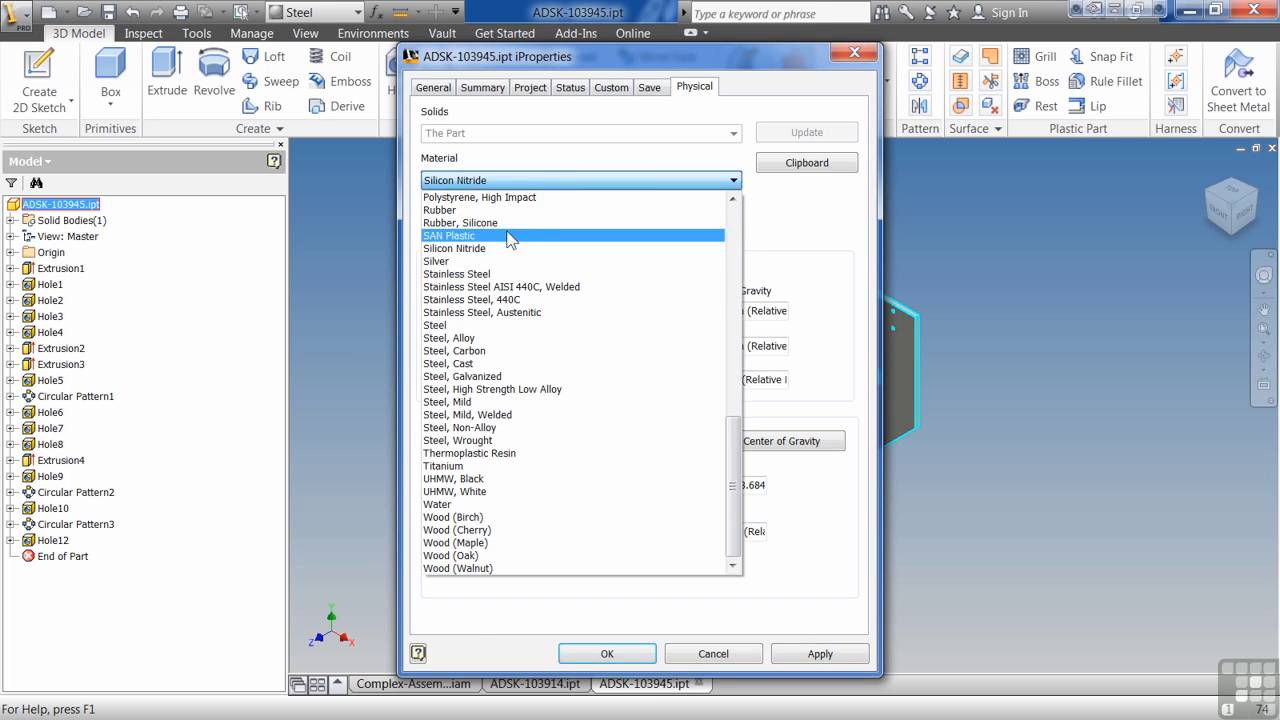
left_click(509, 236)
left_click(522, 186)
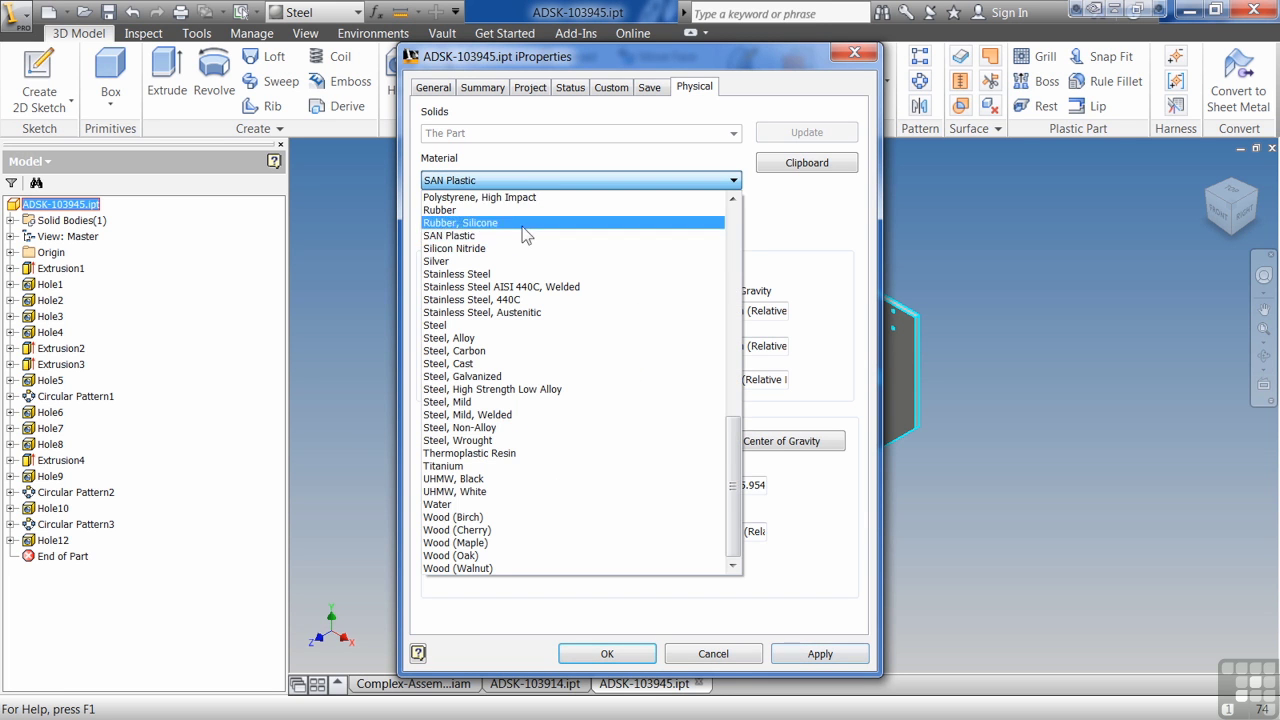
left_click(516, 268)
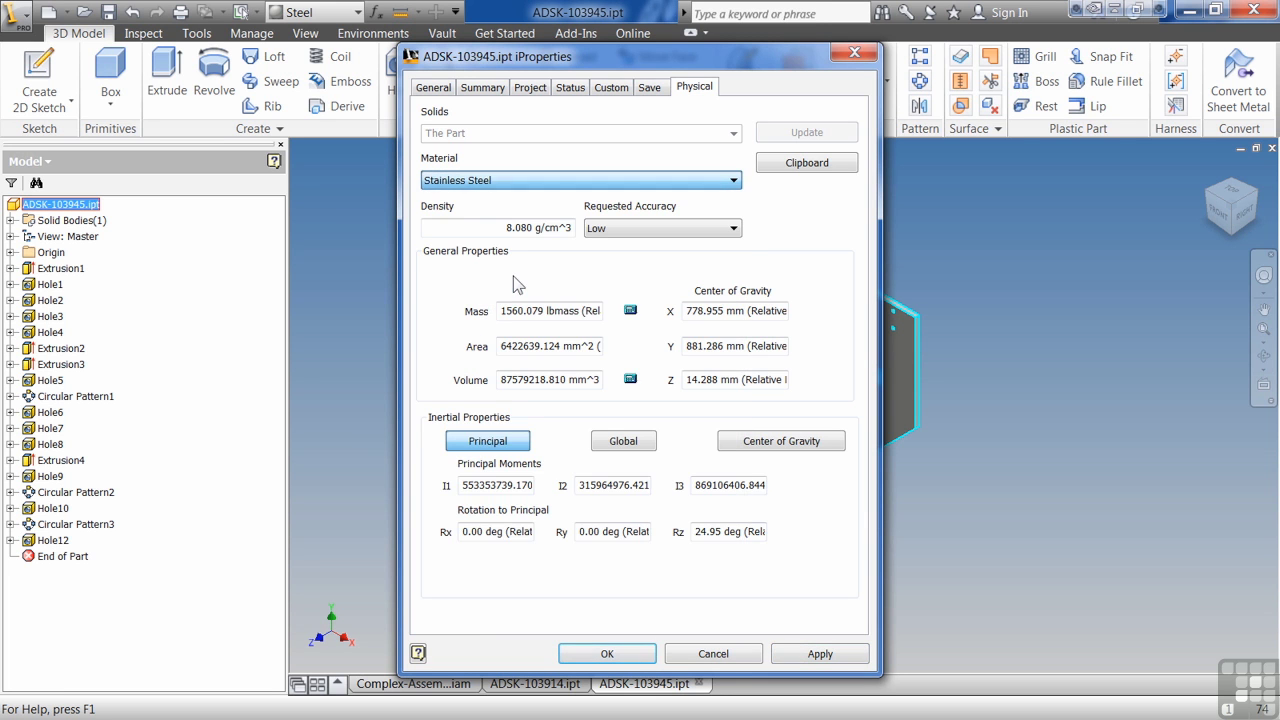
left_click(555, 182)
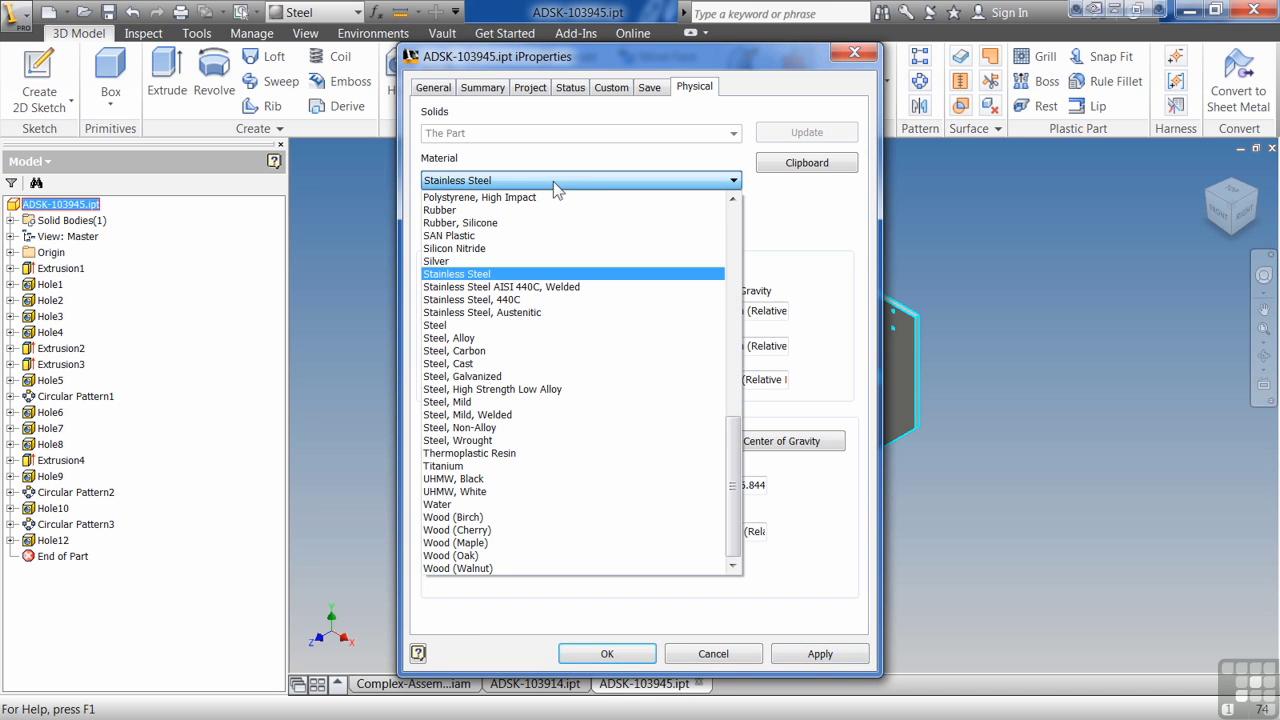
left_click(748, 229)
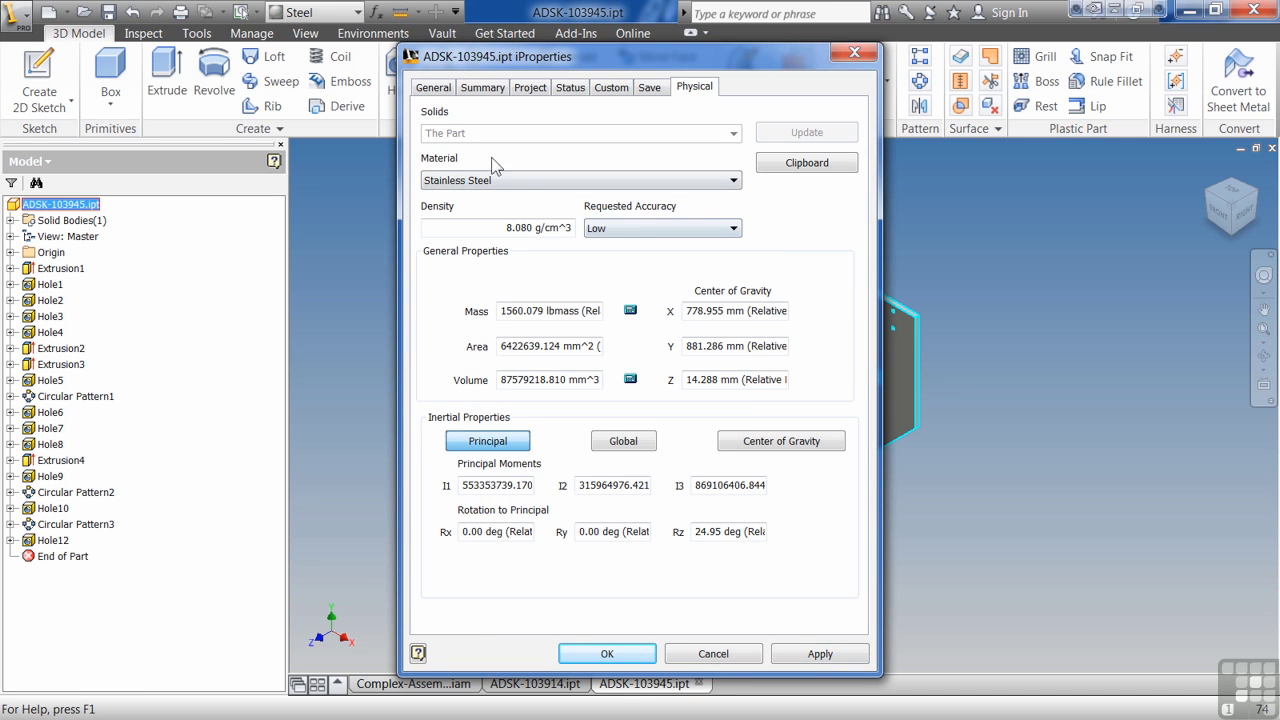
Set the plate's material to Steel, High Strength Low Alloy, accept the properties and close the part to return to the assembly.
left_click(524, 182)
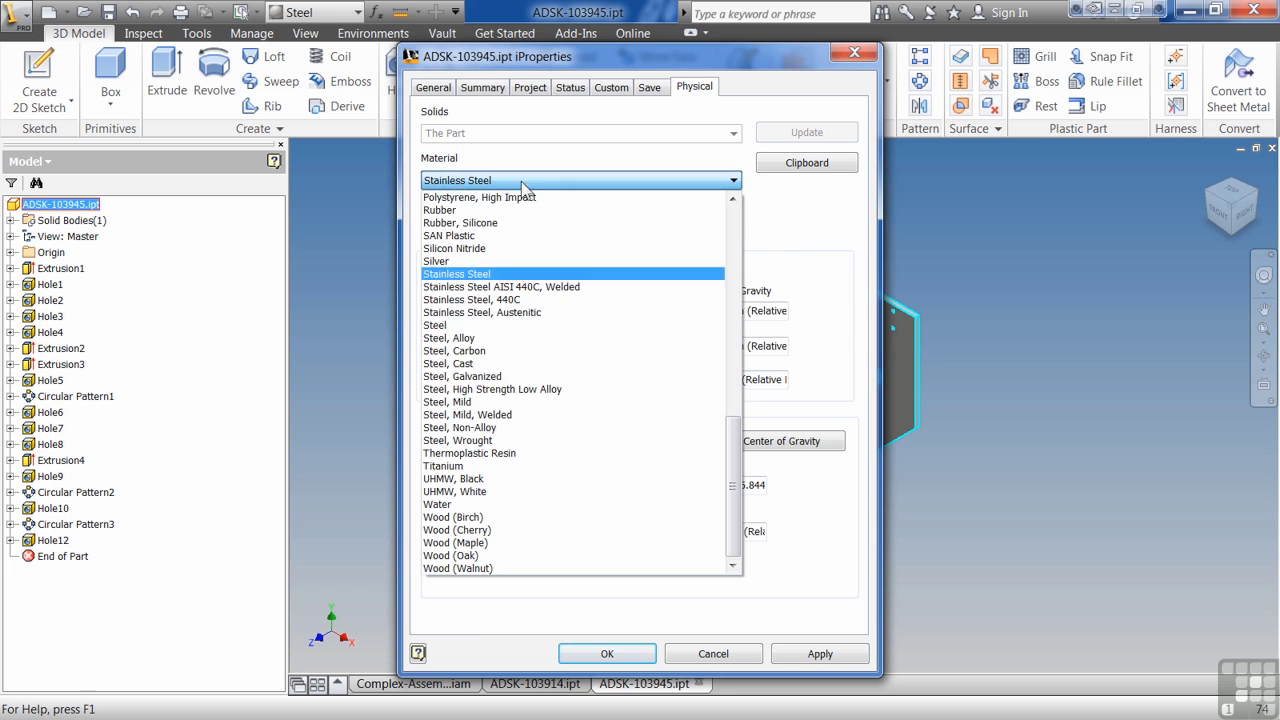
left_click(514, 390)
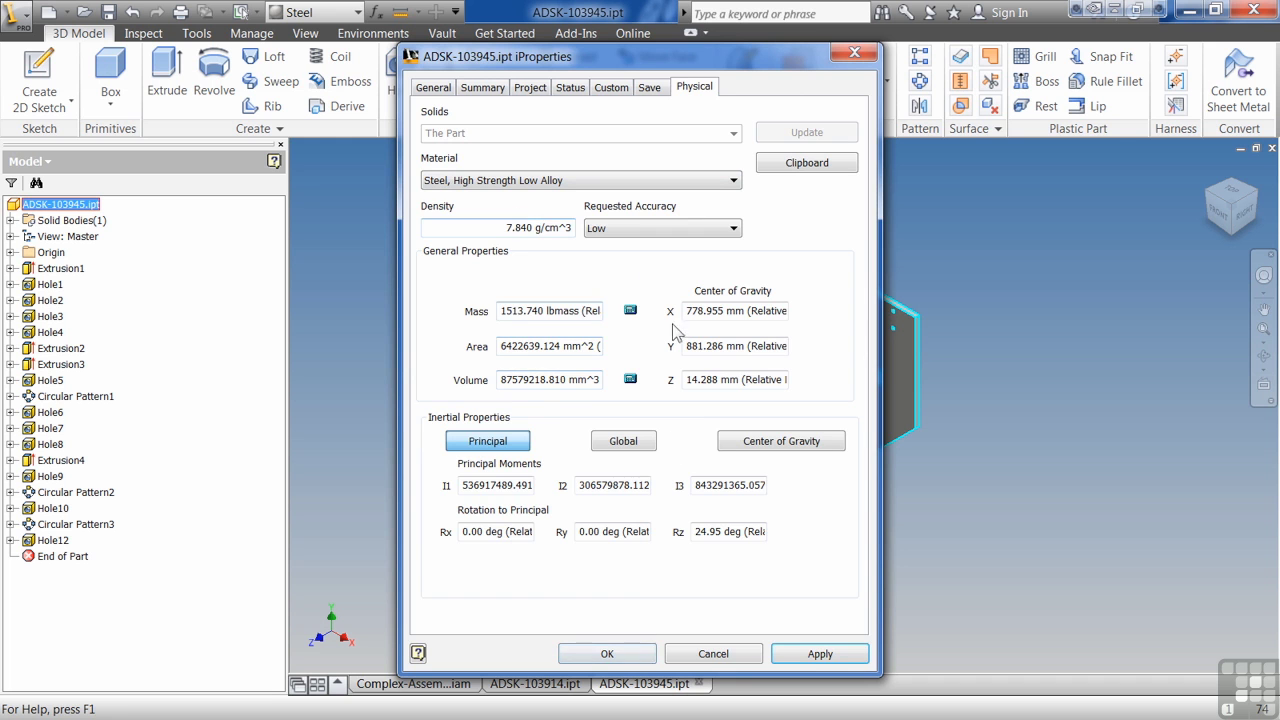
left_click(607, 654)
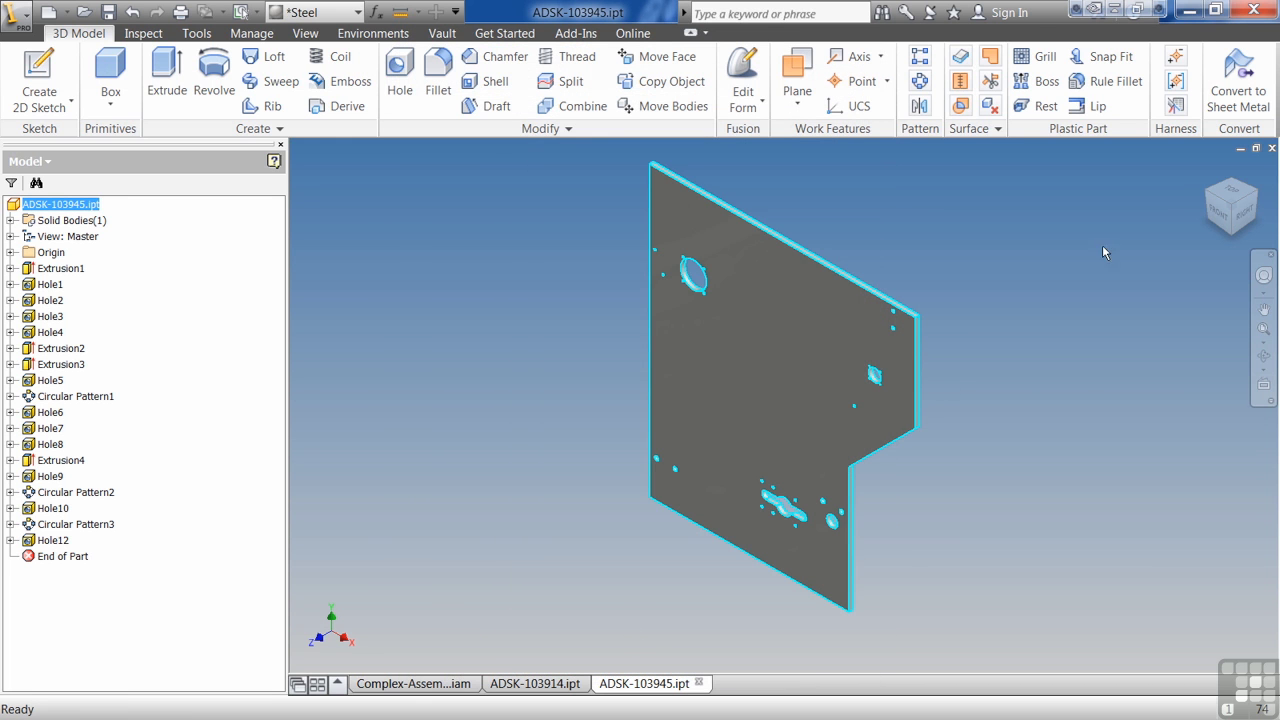
left_click(1272, 150)
left_click(528, 405)
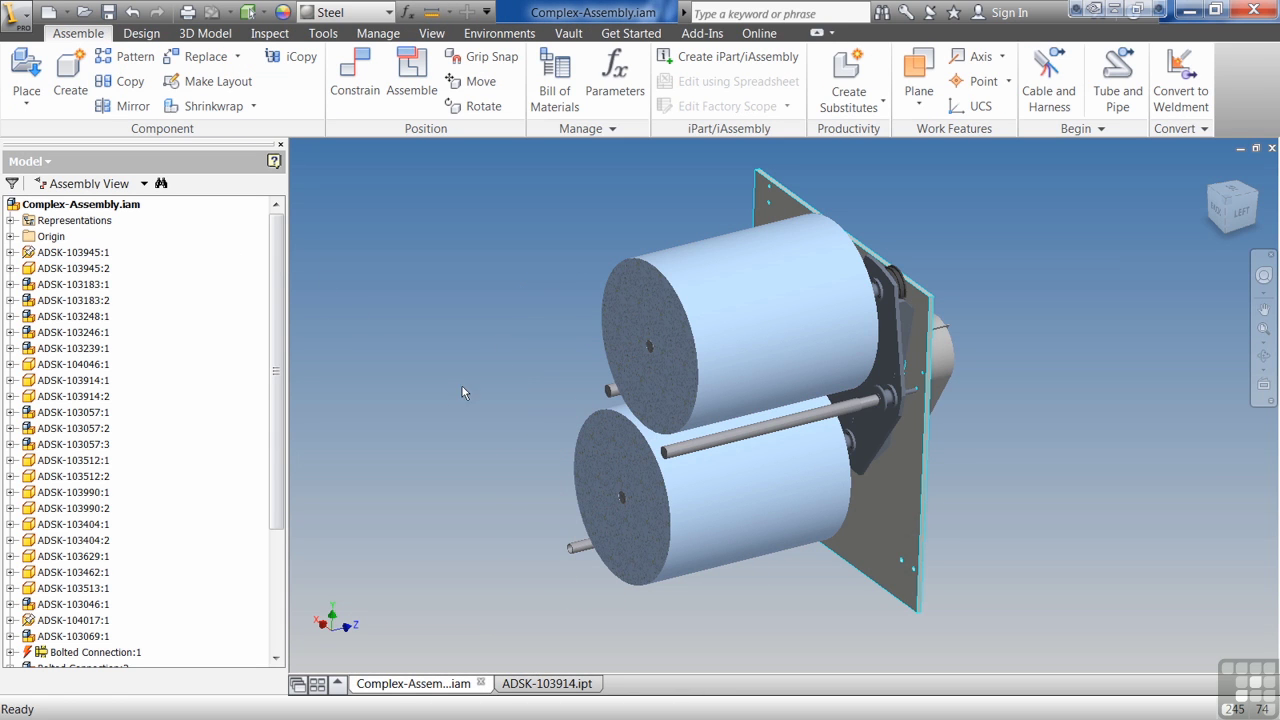
left_click(500, 353)
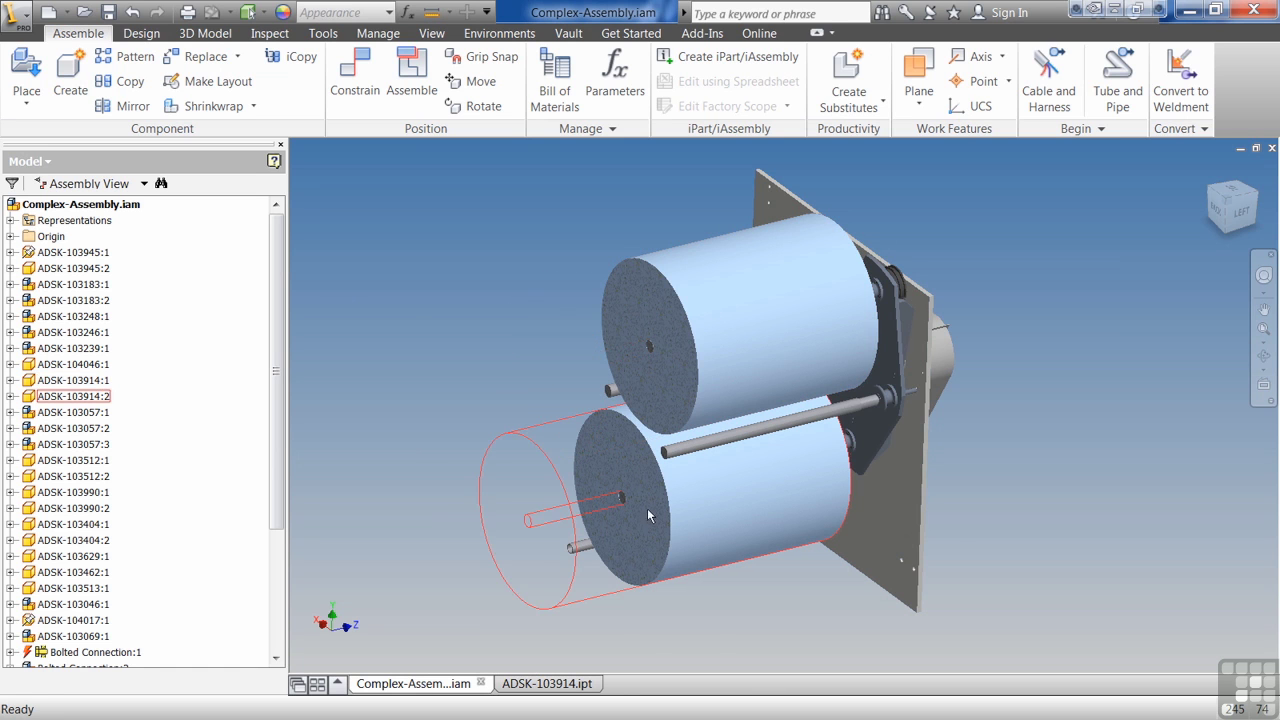
Check the physical properties of the whole Complex-Assembly.iam while it is sectioned.
right_click(122, 204)
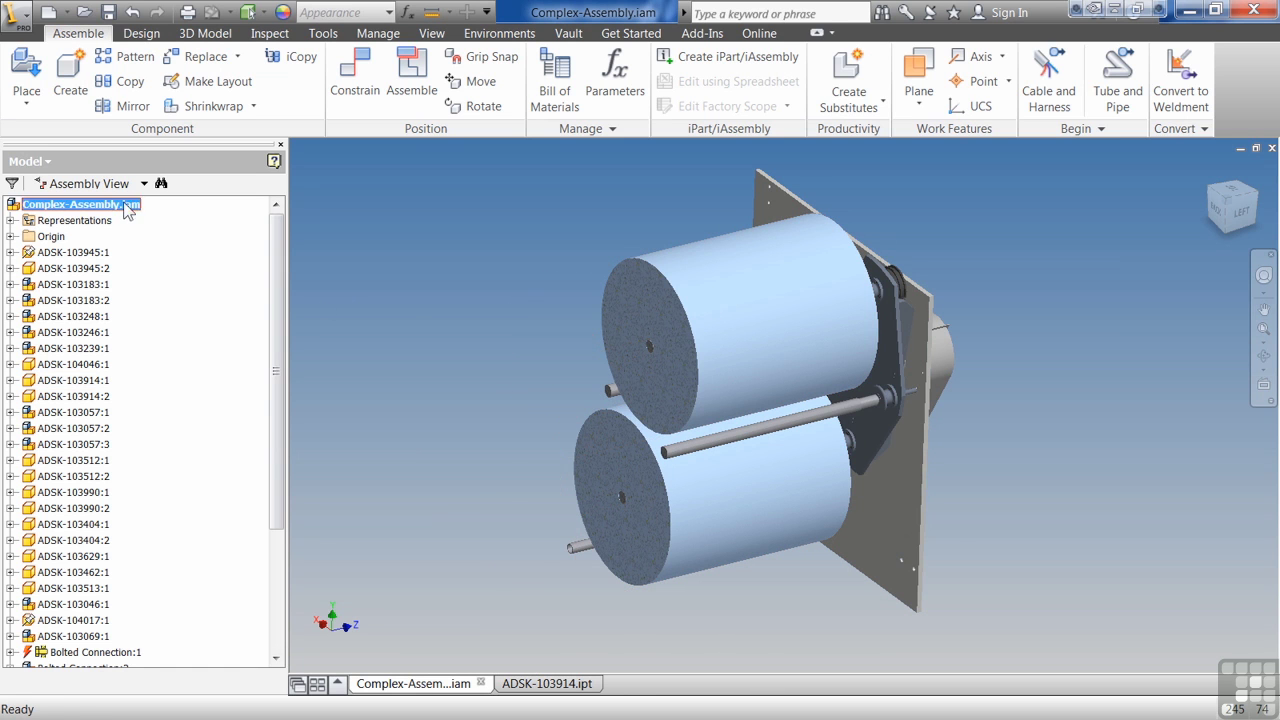
left_click(202, 350)
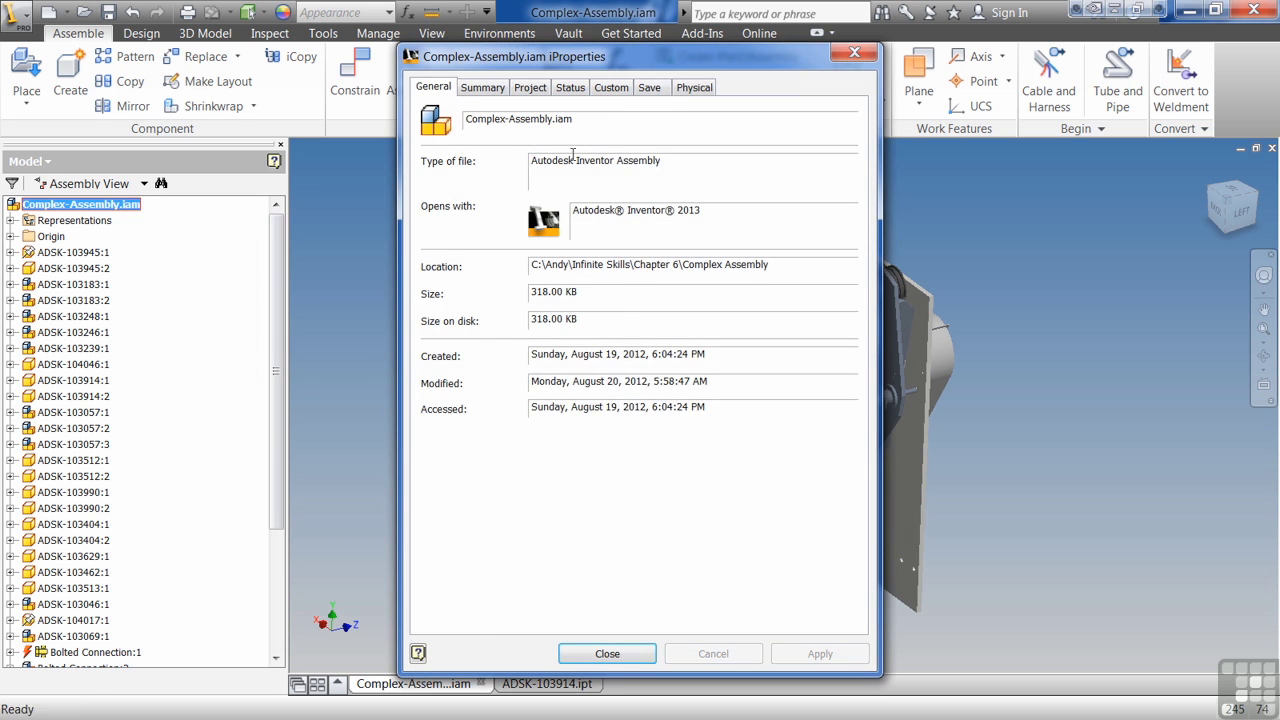
left_click(694, 87)
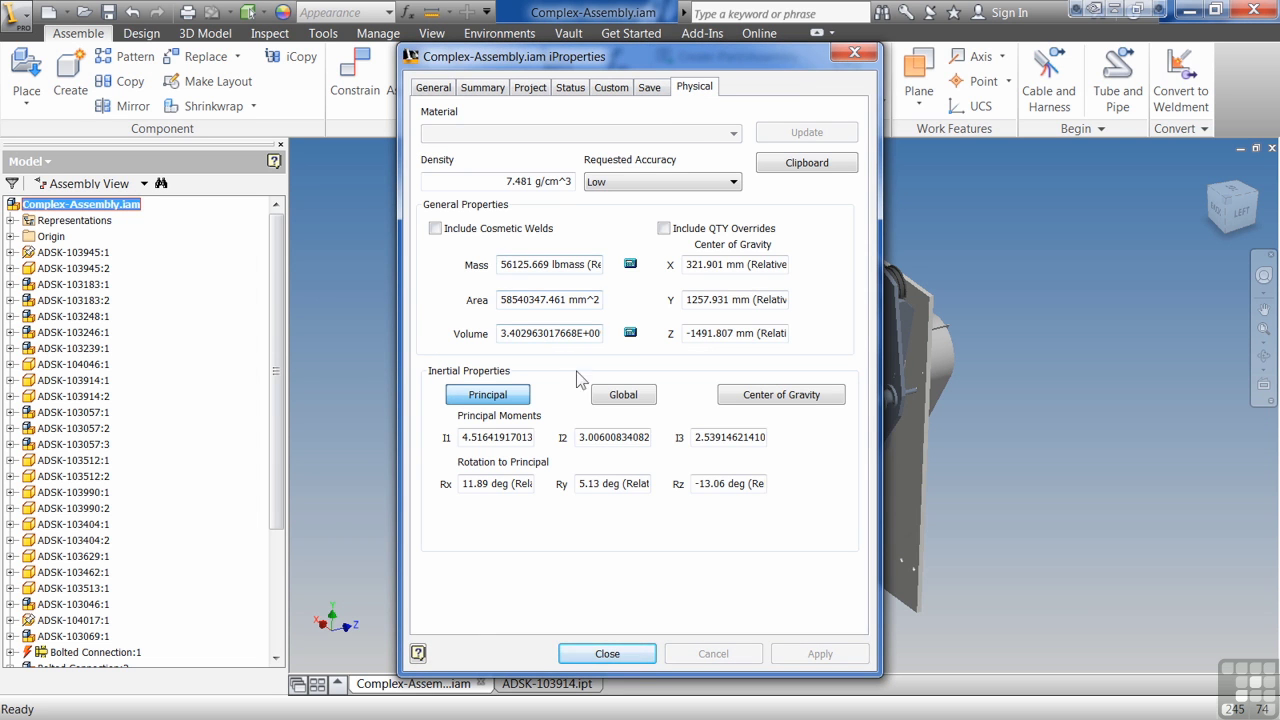
left_click(600, 654)
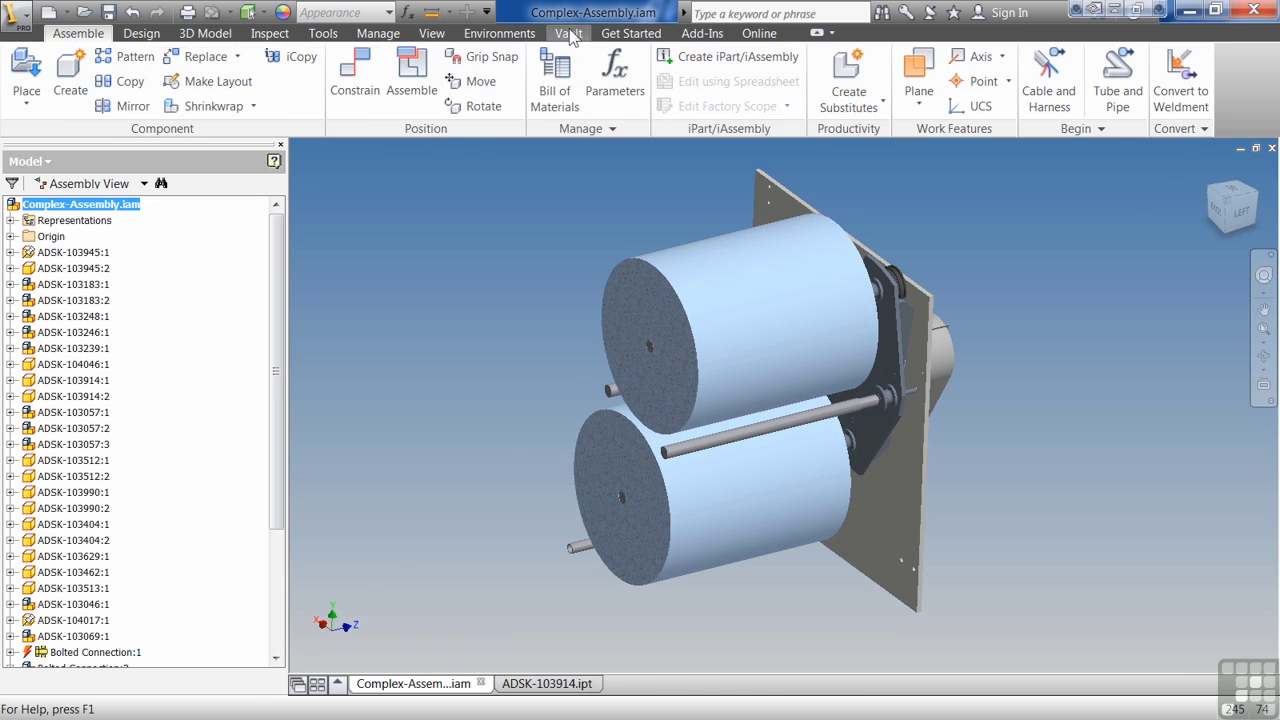
End the section view so the complete assembly is displayed.
left_click(476, 33)
left_click(431, 33)
left_click(690, 82)
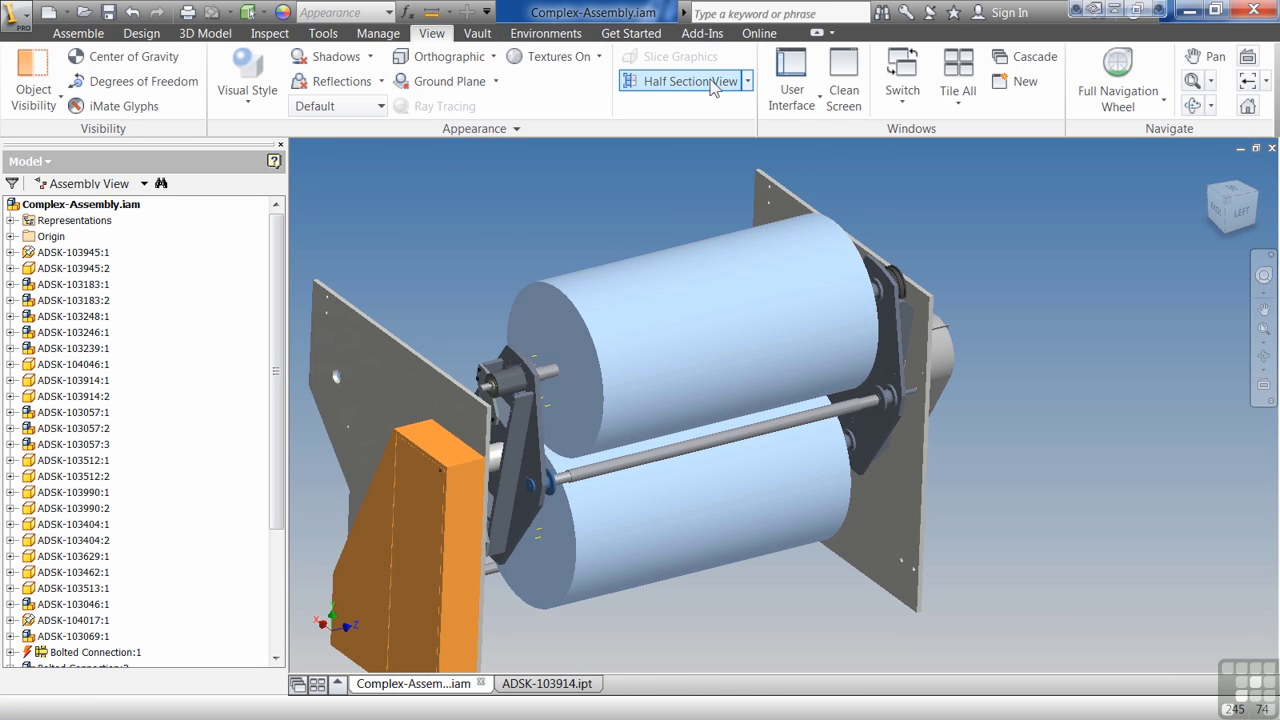
left_click(746, 81)
left_click(700, 232)
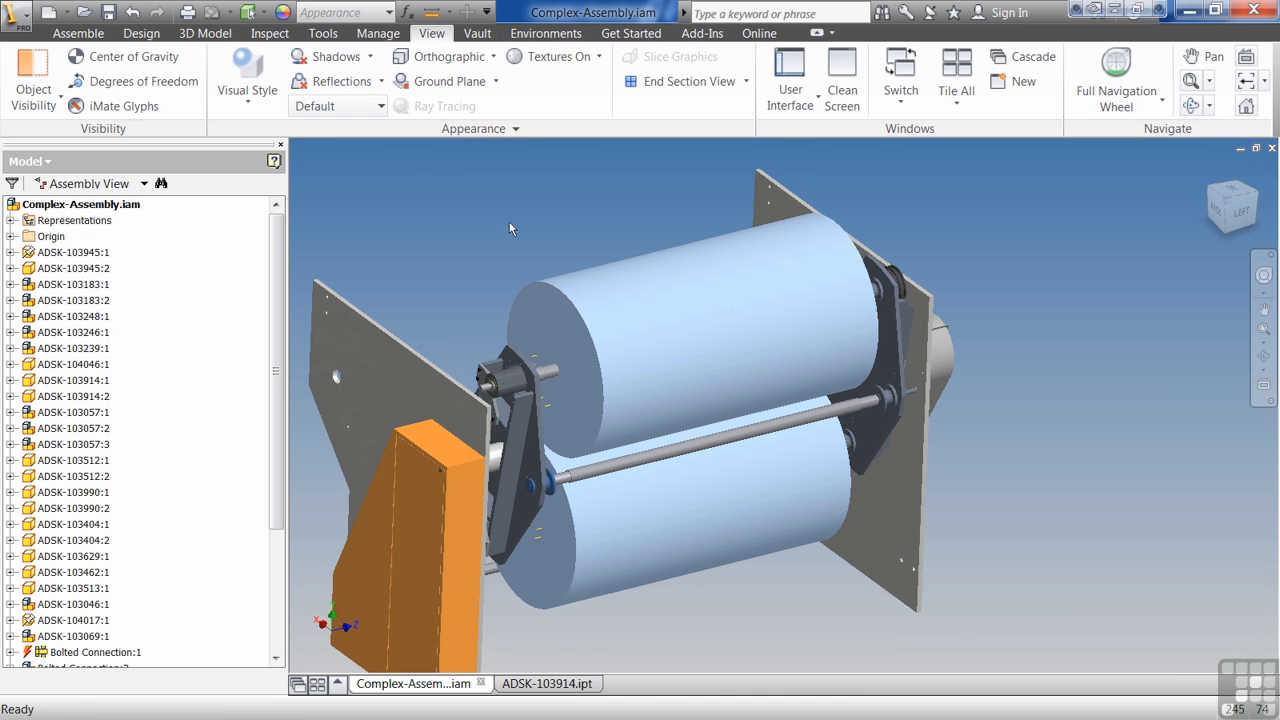
Review the mass and other physical properties of Complex-Assembly.iam with the section view off.
right_click(100, 204)
left_click(190, 350)
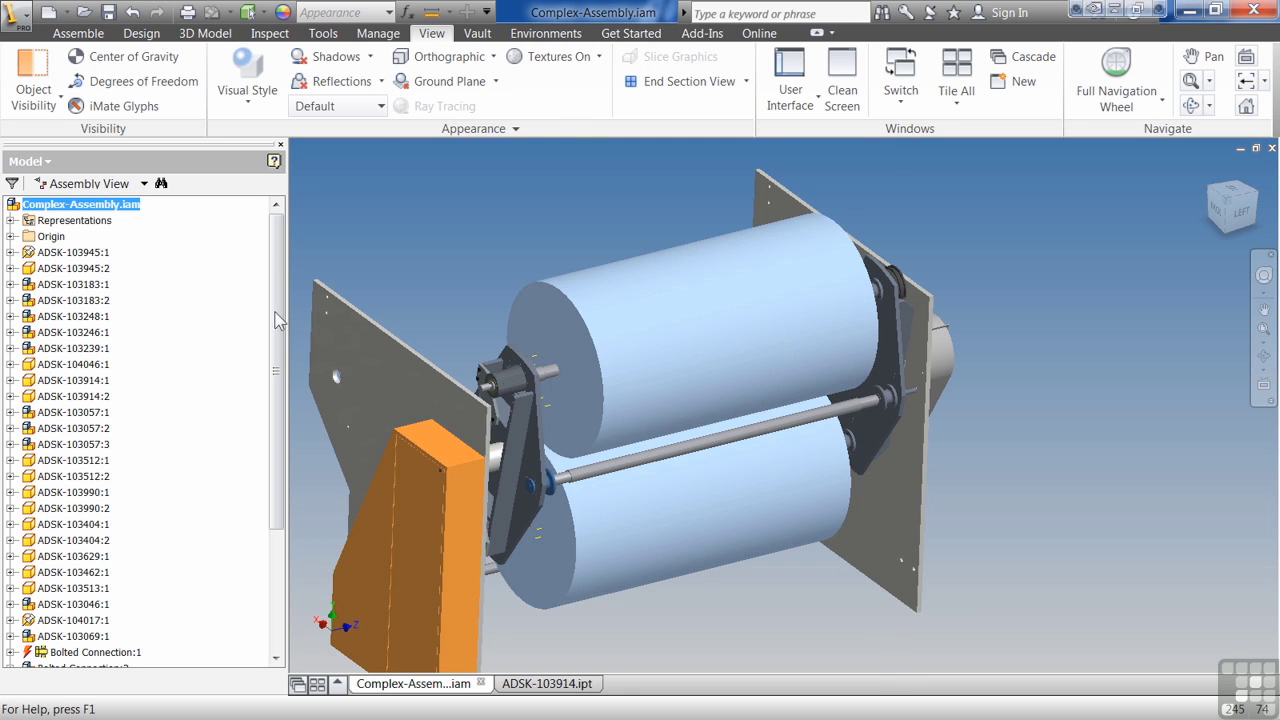
left_click(694, 88)
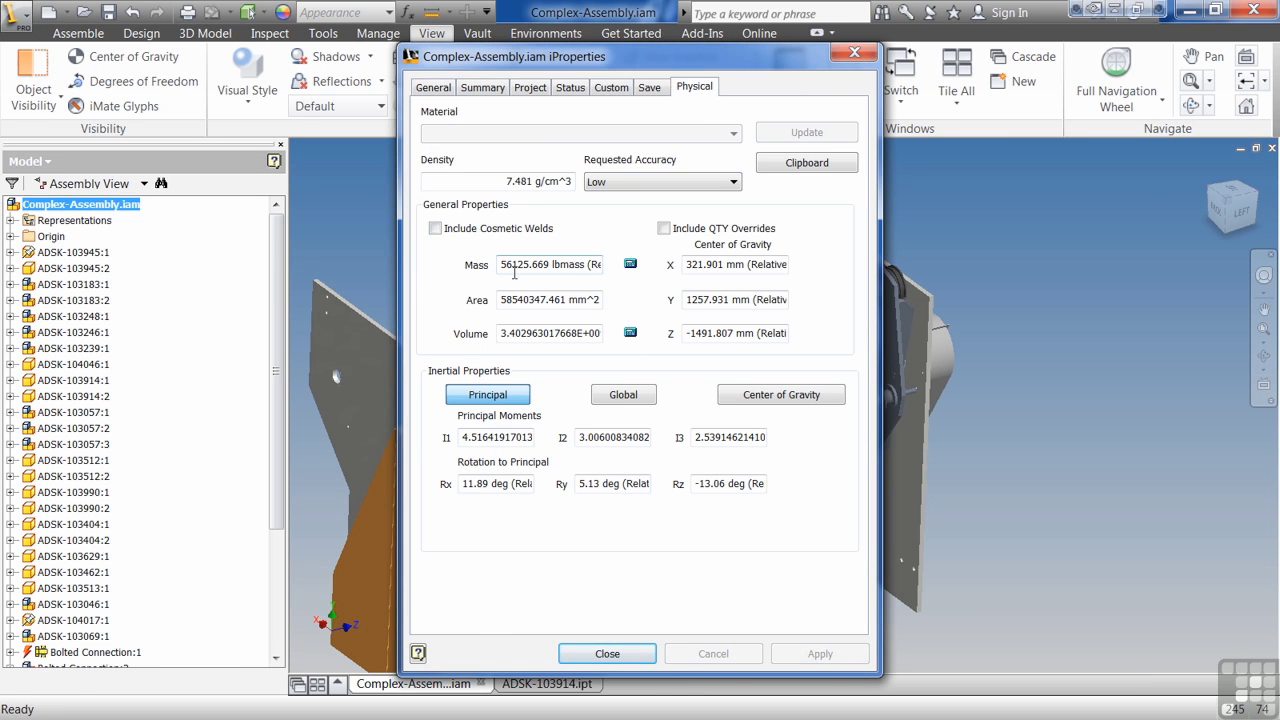
left_click_drag(640, 56, 662, 41)
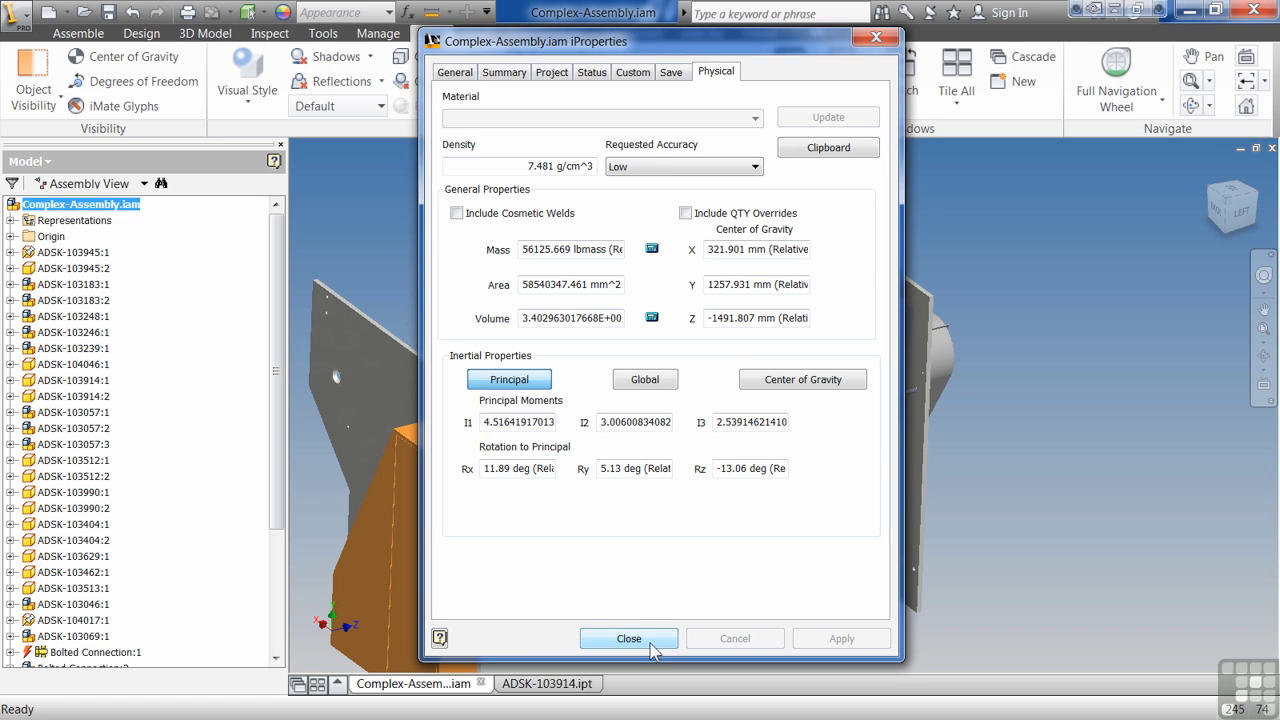
Check the physical properties of the subassembly ADSK-103183:2 within the assembly.
left_click(605, 640)
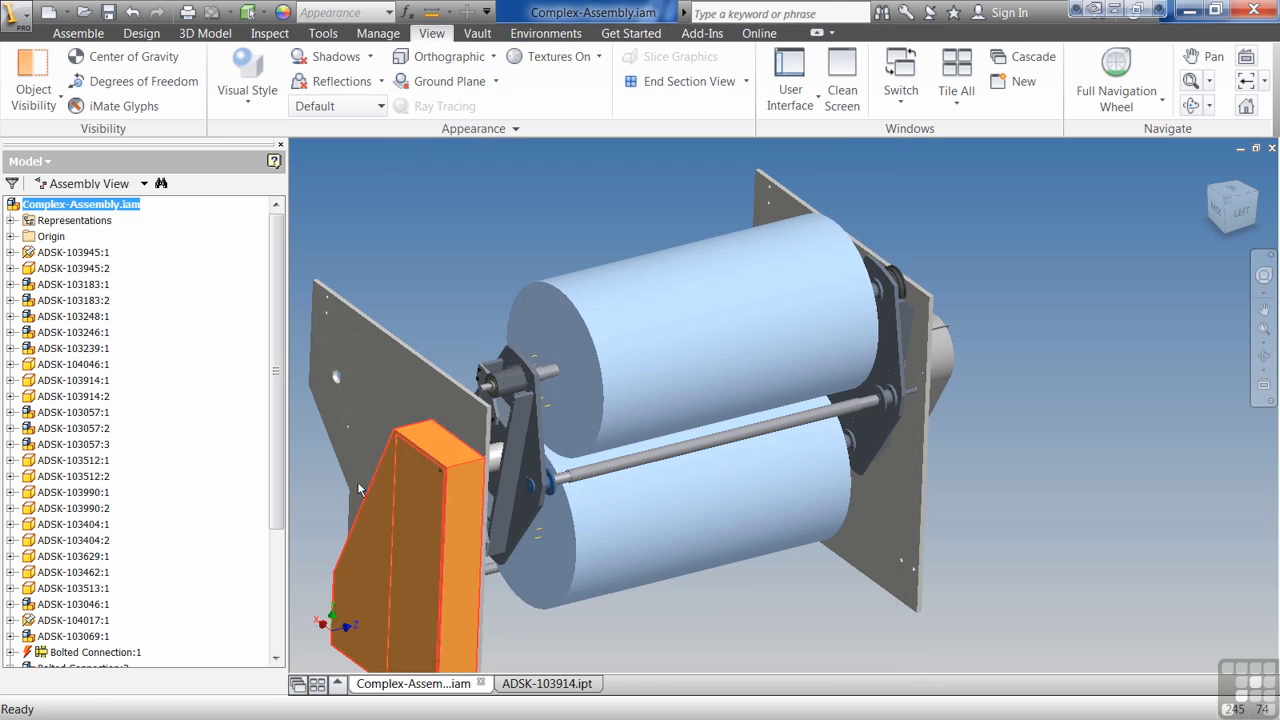
left_click(100, 300)
right_click(100, 300)
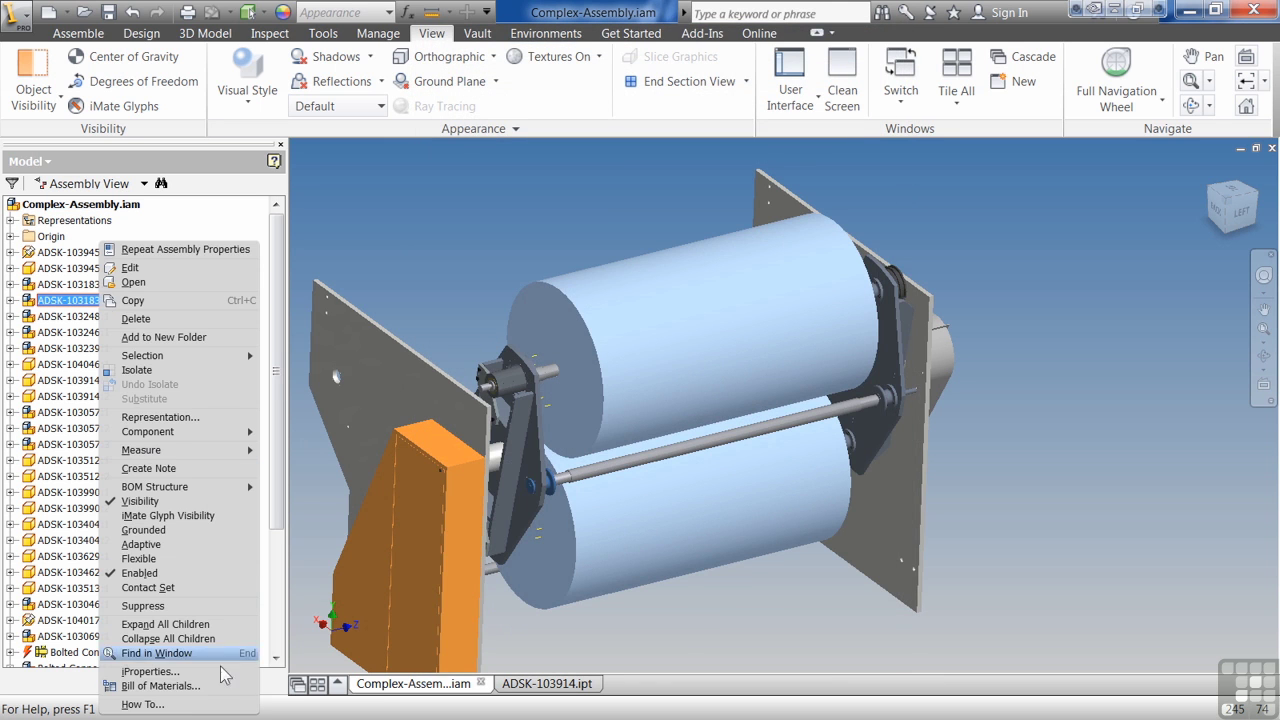
left_click(180, 671)
left_click(756, 87)
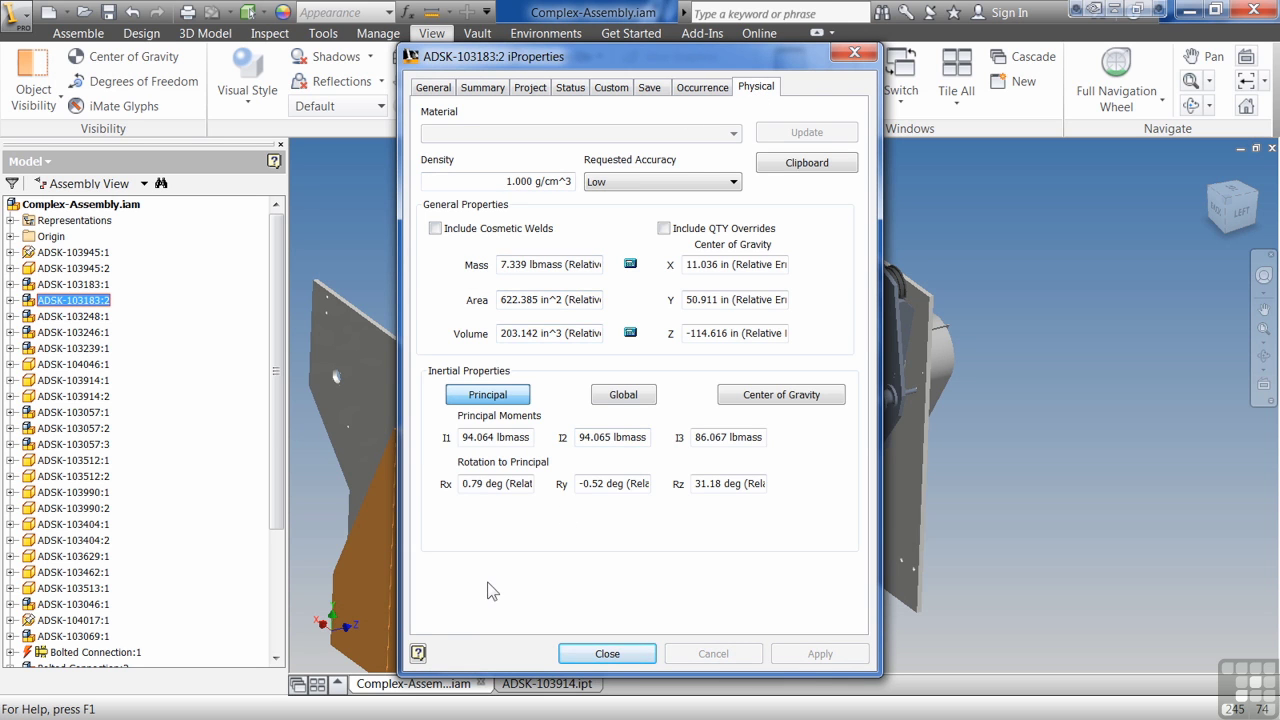
left_click(607, 653)
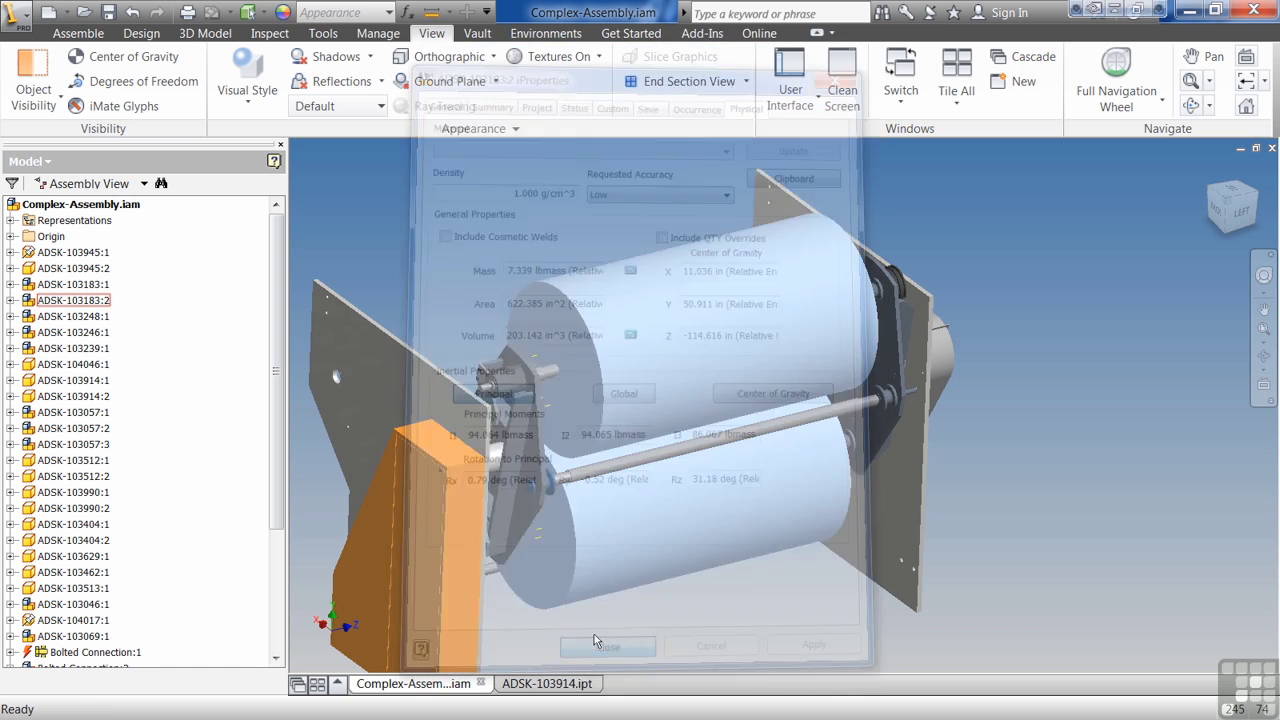
Check the mass and other physical properties of the upper roller, ADSK-103914:1, in the unsectioned assembly.
left_click(677, 360)
right_click(678, 358)
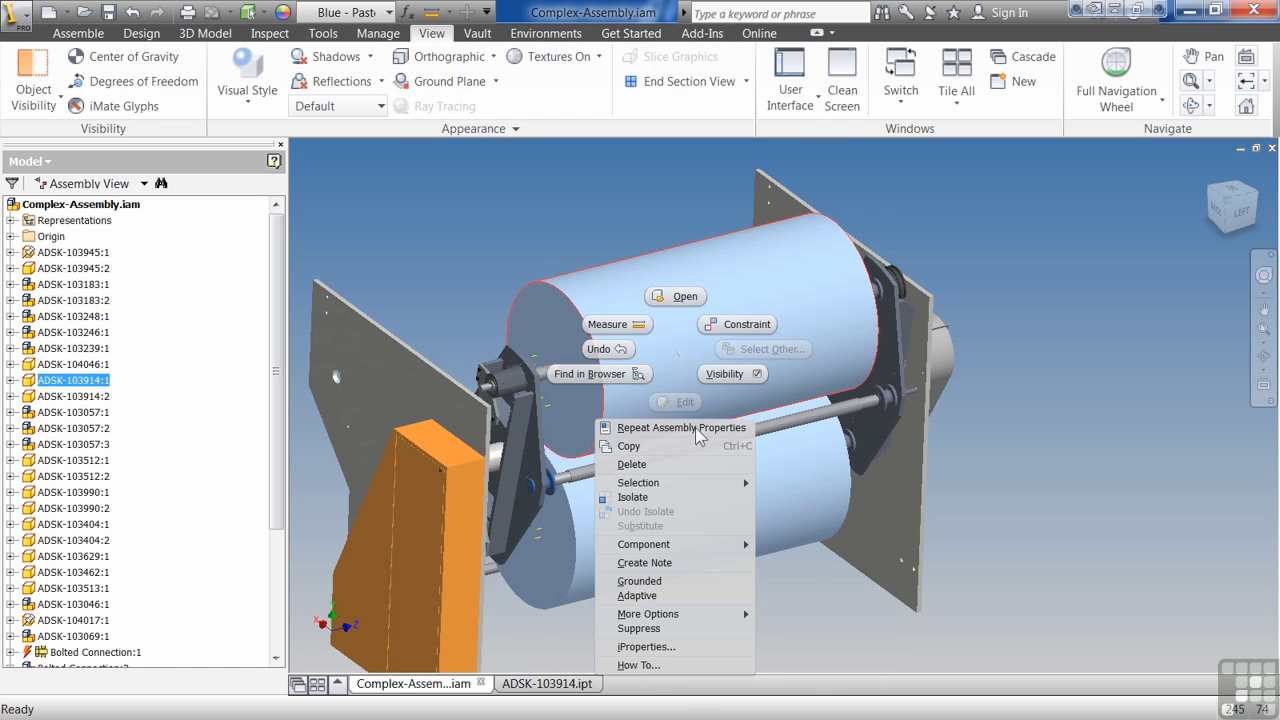
left_click(648, 647)
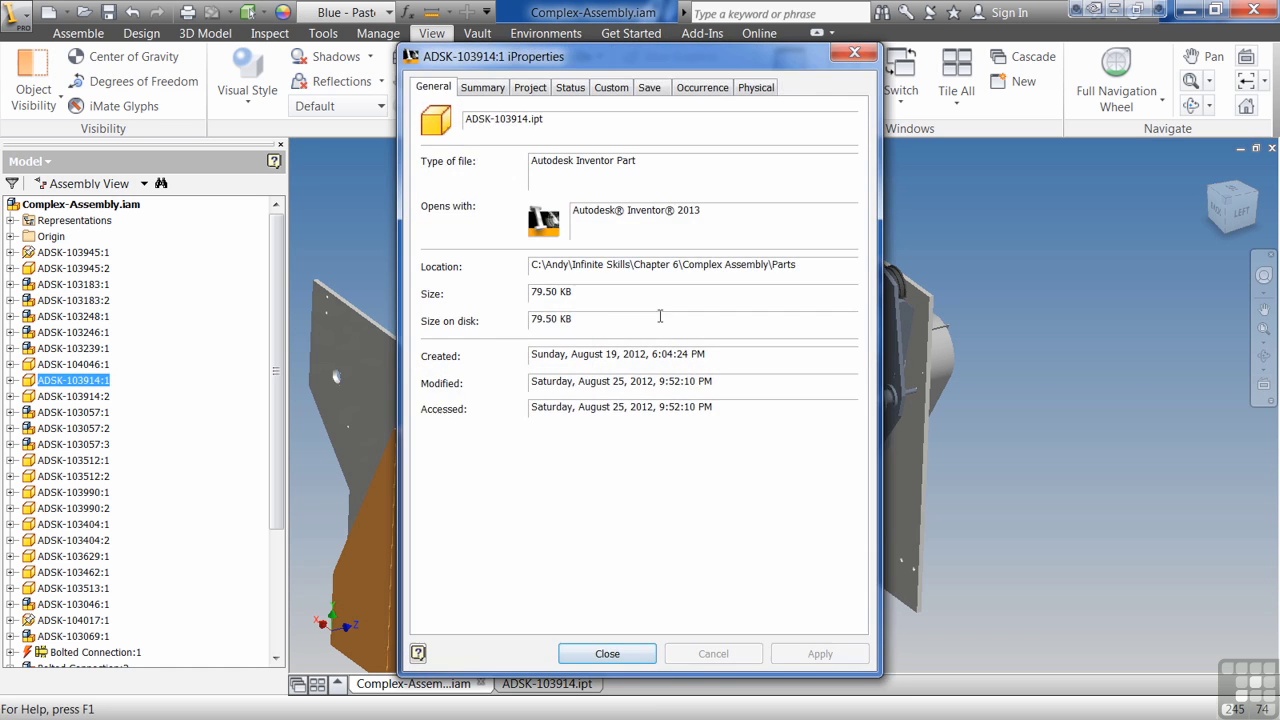
left_click(757, 89)
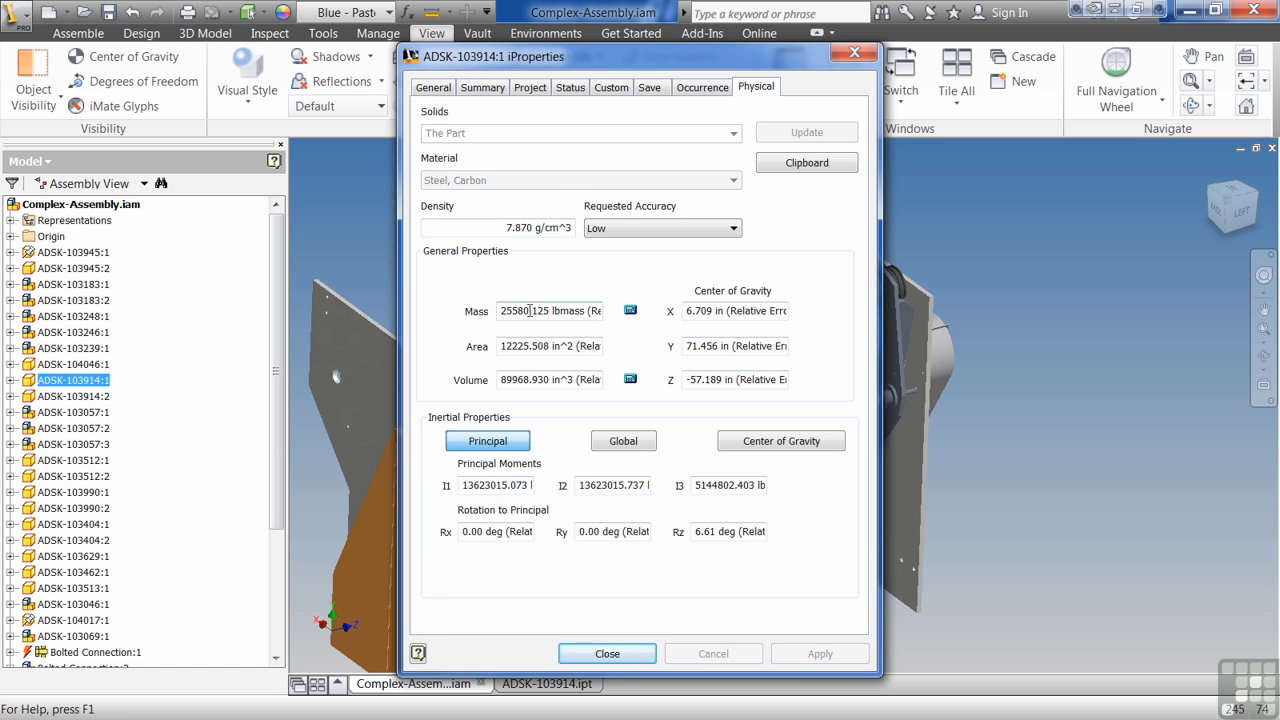
left_click_drag(627, 58, 377, 68)
key("Escape")
Create a half section view parallel to the upper roller's end face, cutting partway along both rollers.
left_click(745, 81)
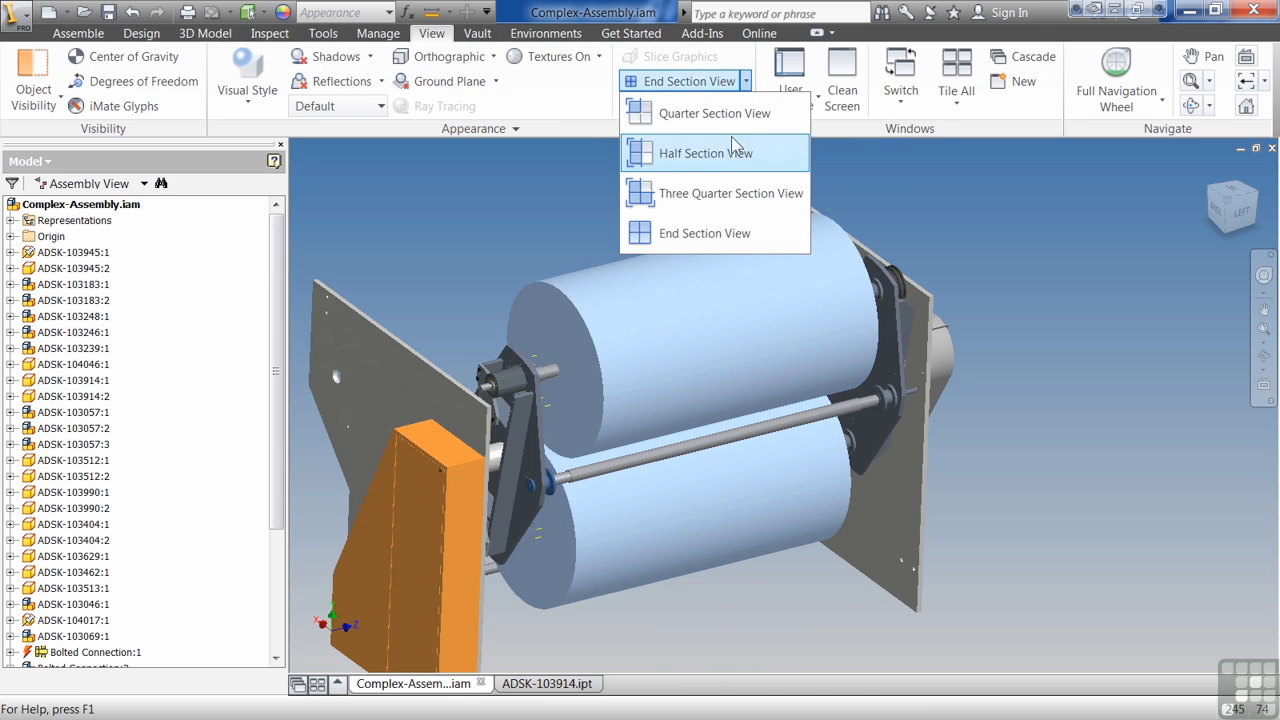
left_click(714, 149)
left_click(586, 386)
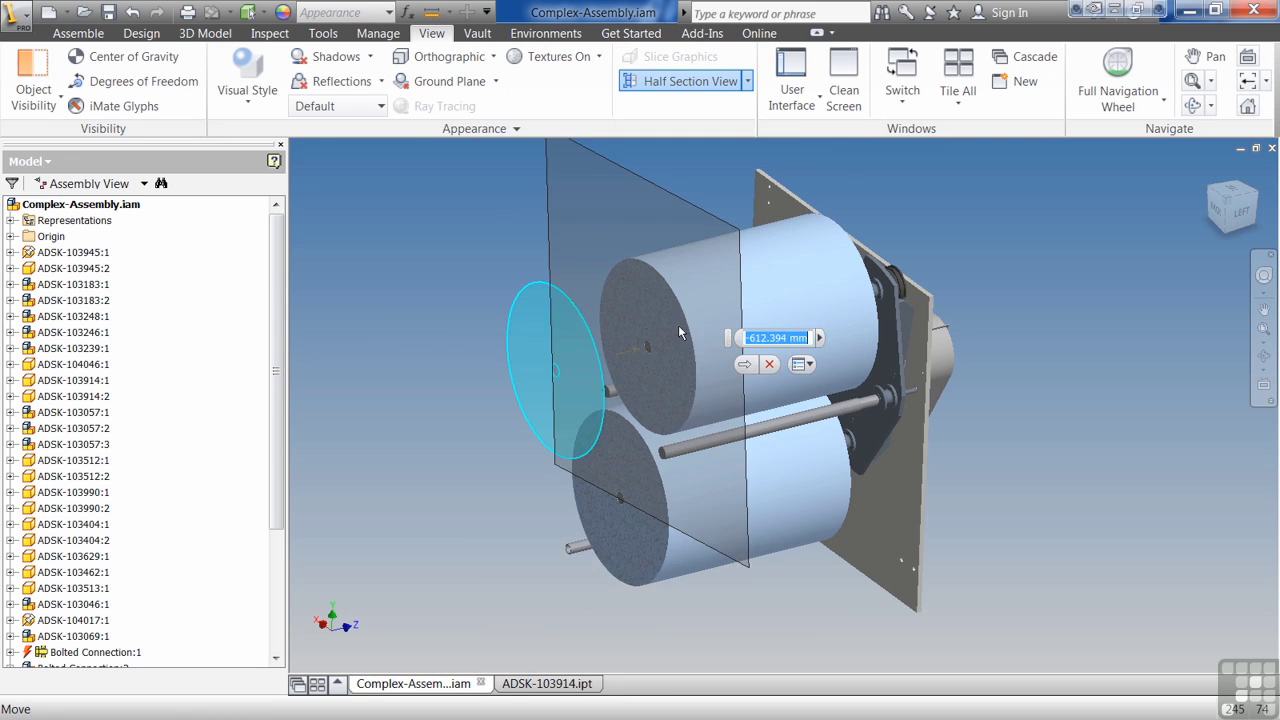
left_click(770, 359)
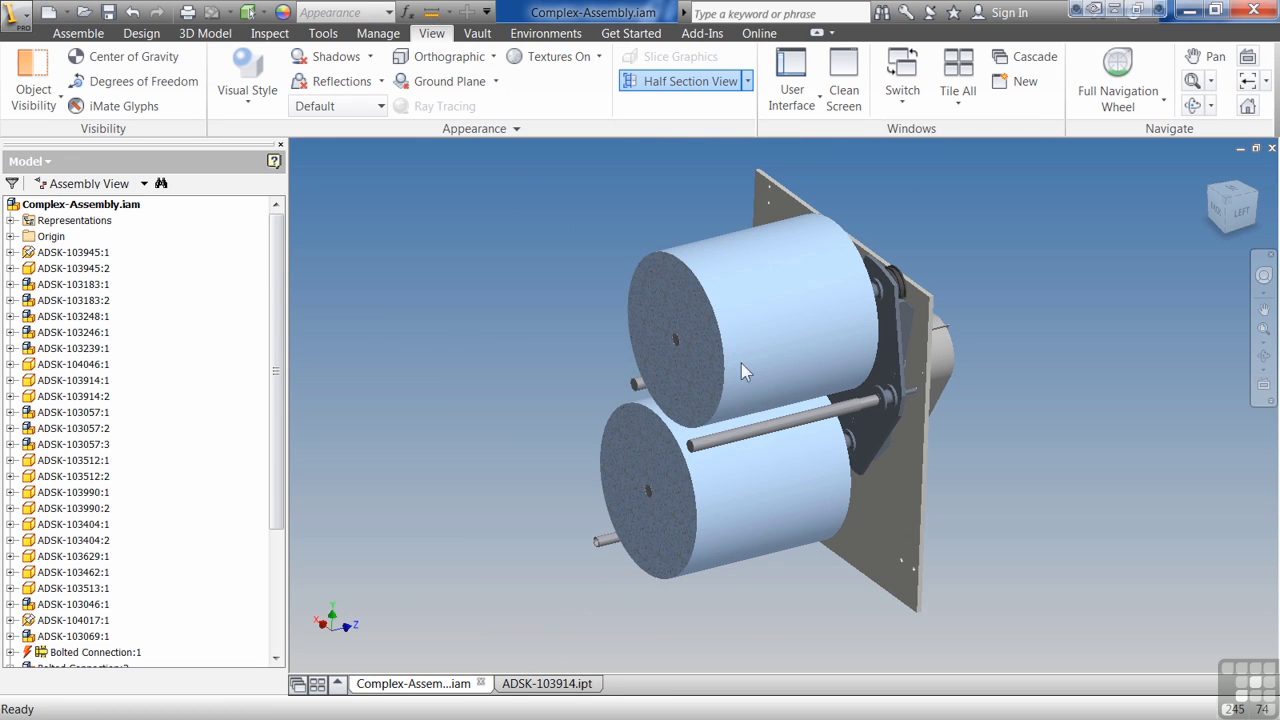
right_click(517, 332)
left_click(580, 324)
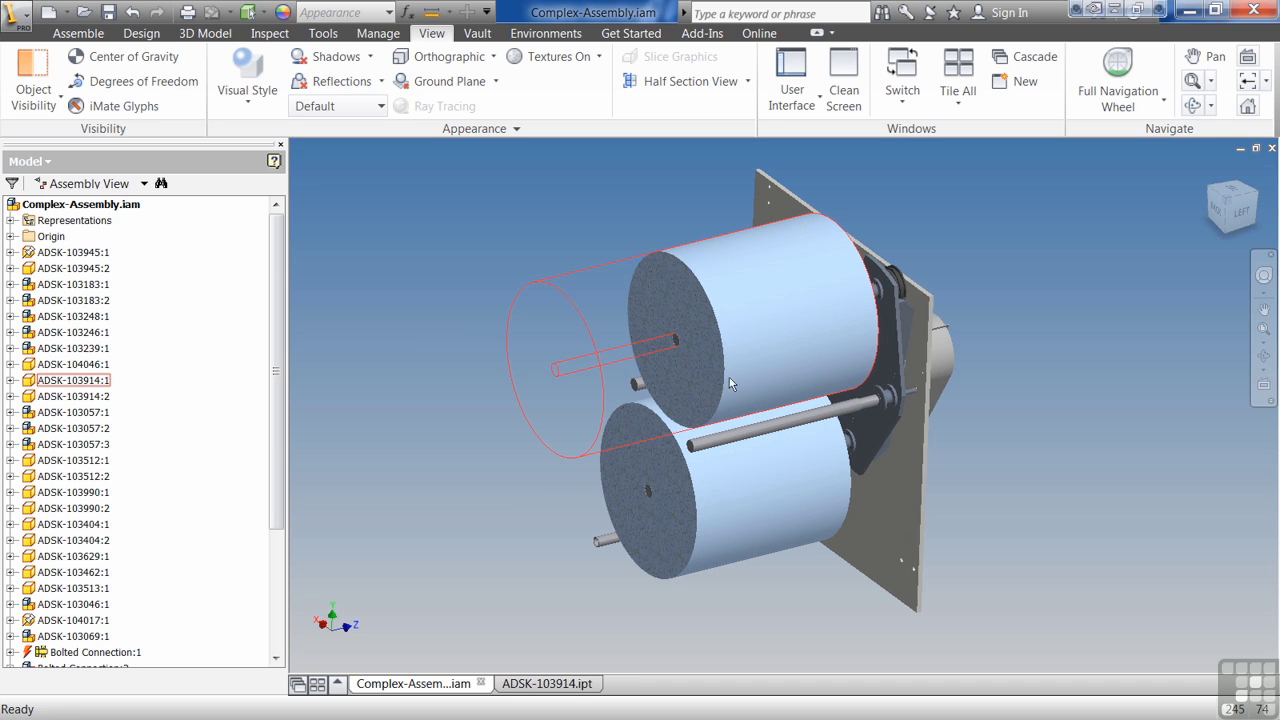
Review the physical properties of the sectioned upper roller, ADSK-103914:1, focusing on its mass.
right_click(687, 285)
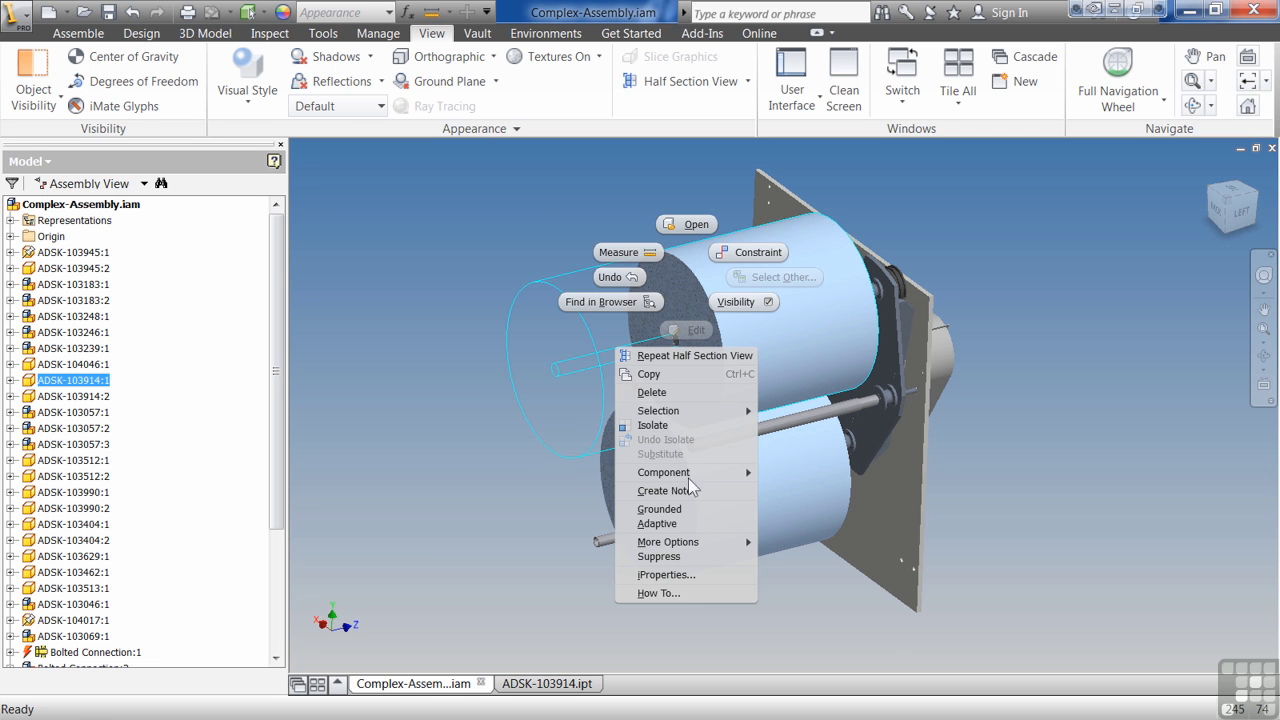
left_click(666, 575)
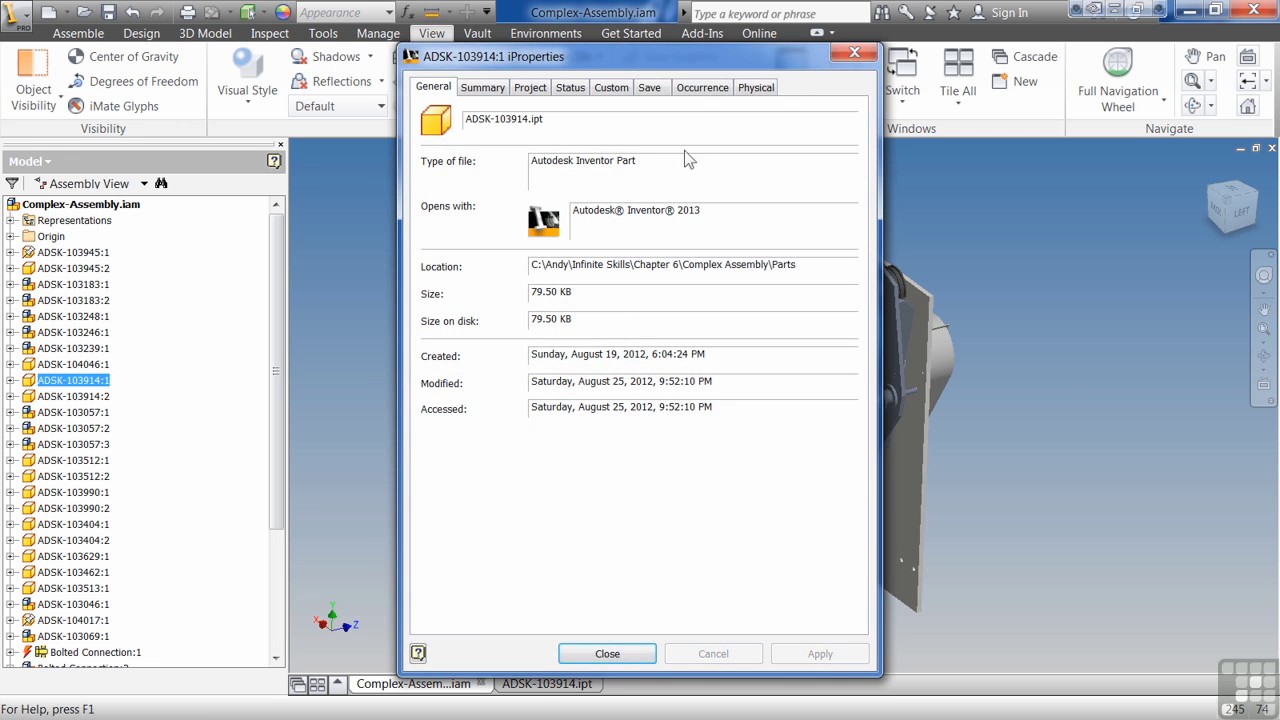
left_click(756, 88)
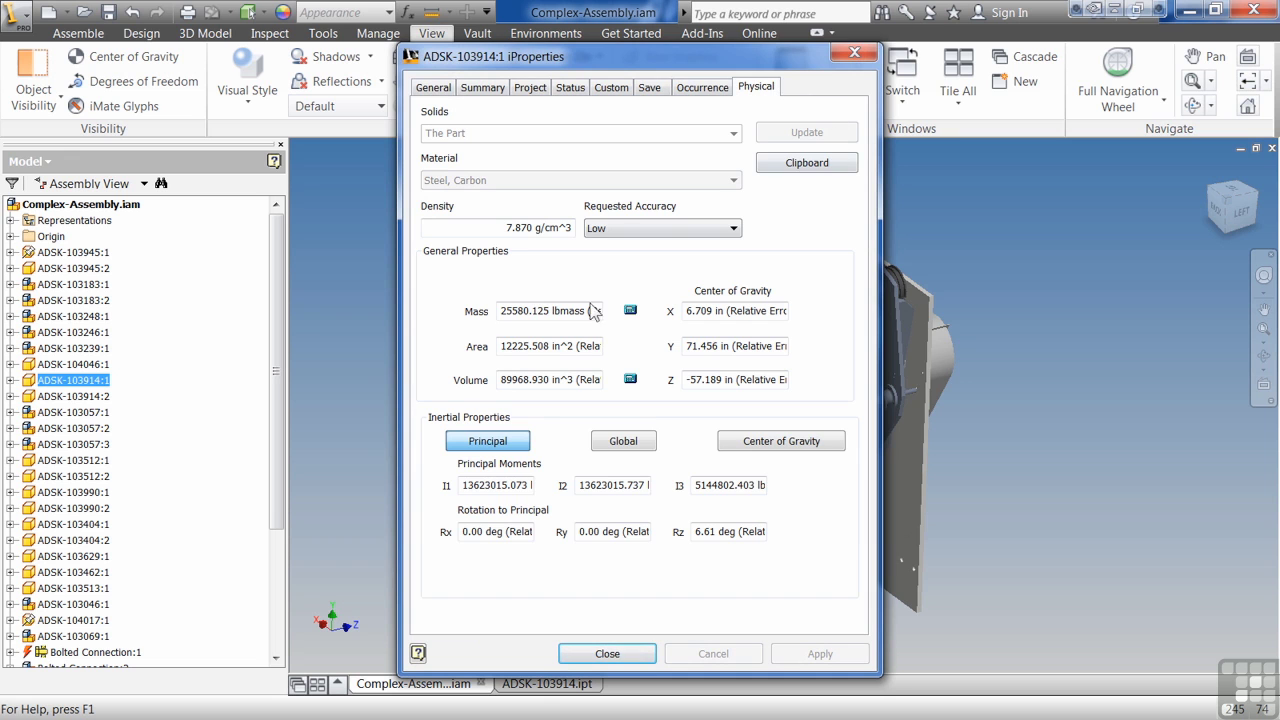
left_click_drag(548, 311, 451, 316)
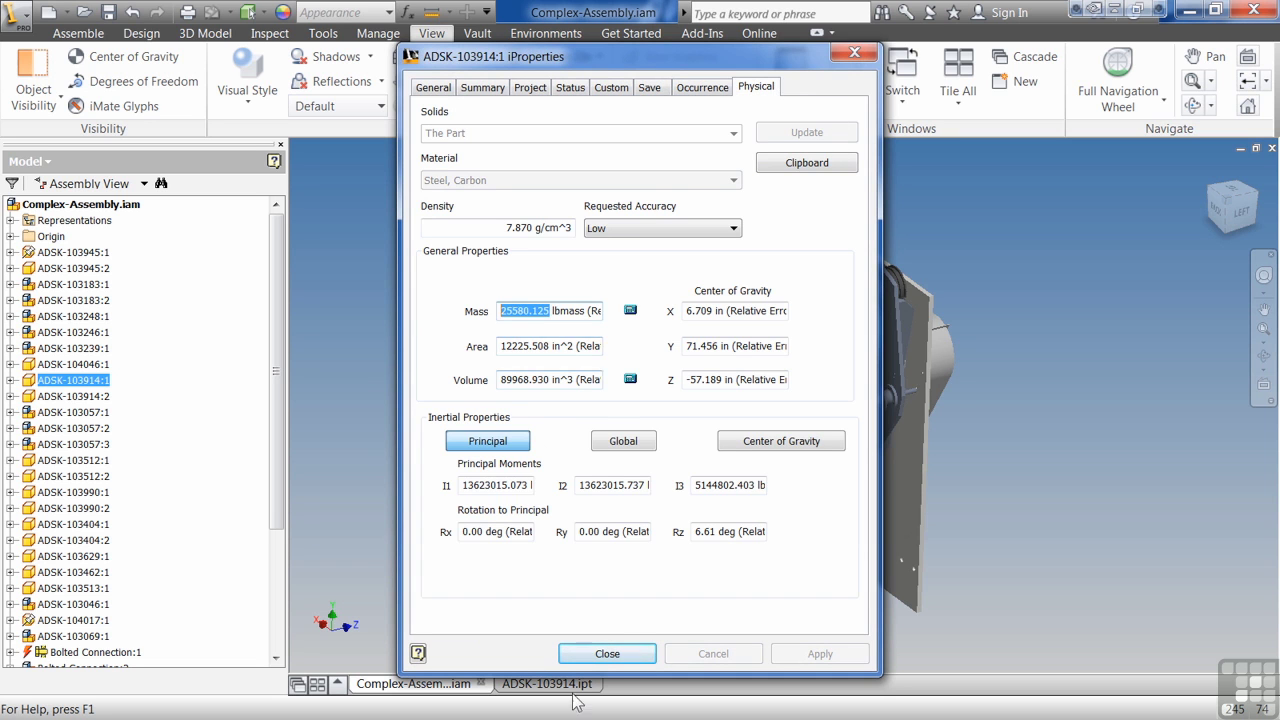
left_click(607, 653)
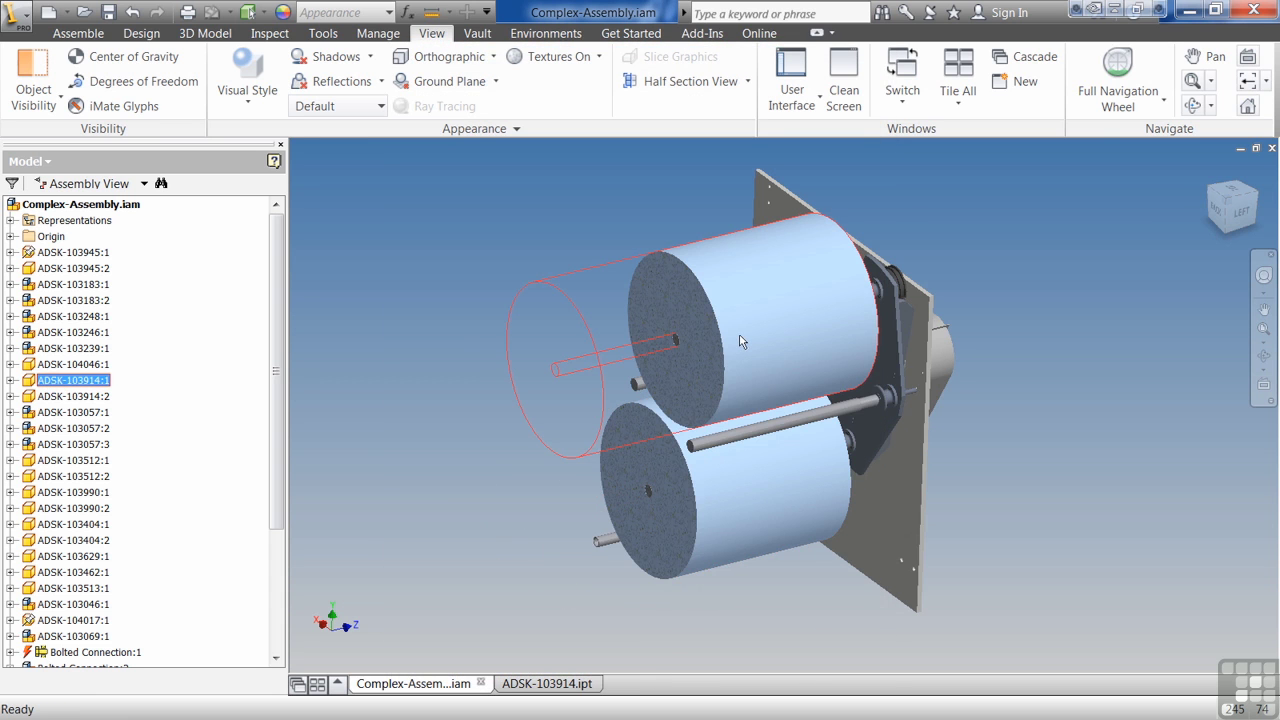
Open the upper roller as its own part, ADSK-103914.ipt, and display its physical properties.
right_click(740, 335)
left_click(748, 283)
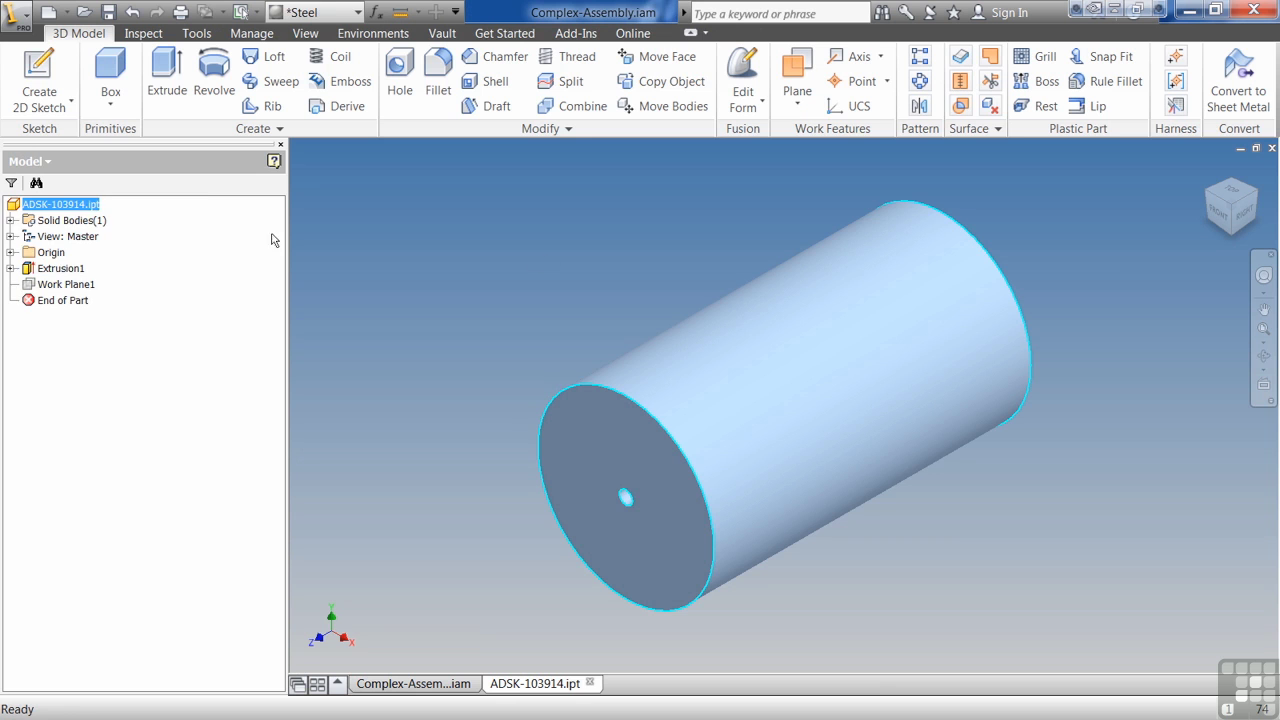
right_click(72, 206)
left_click(165, 363)
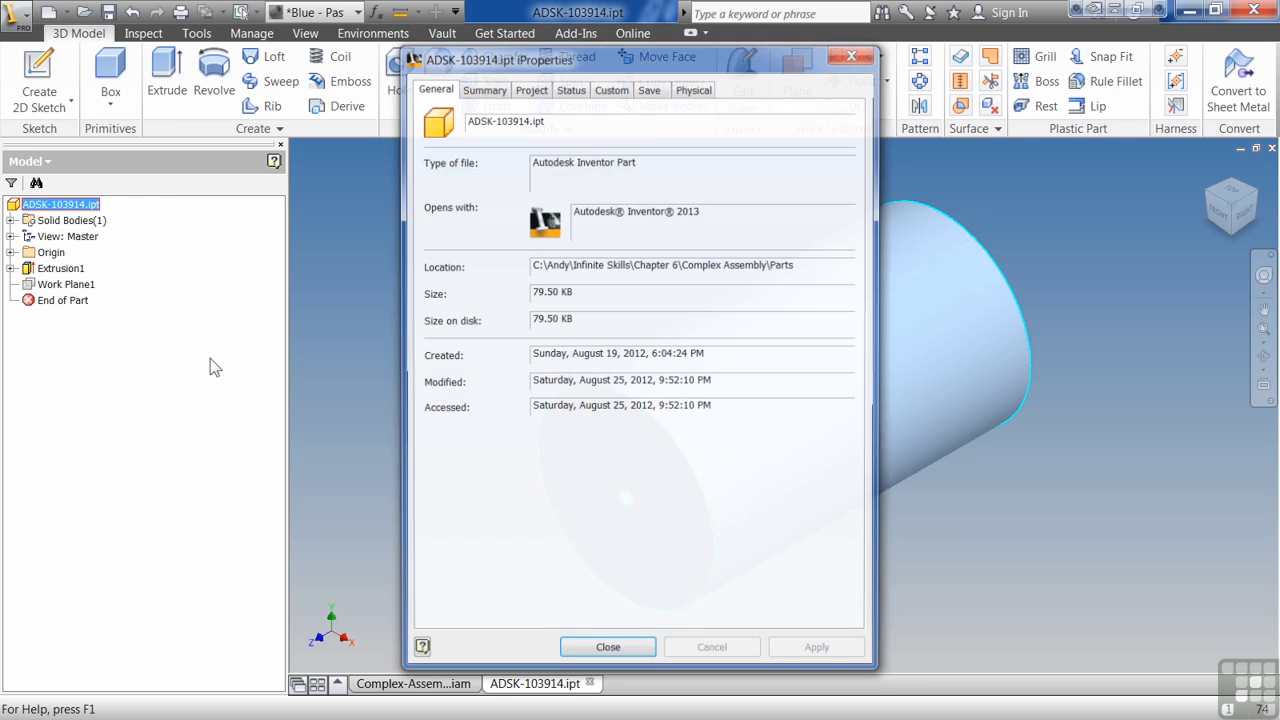
left_click(698, 90)
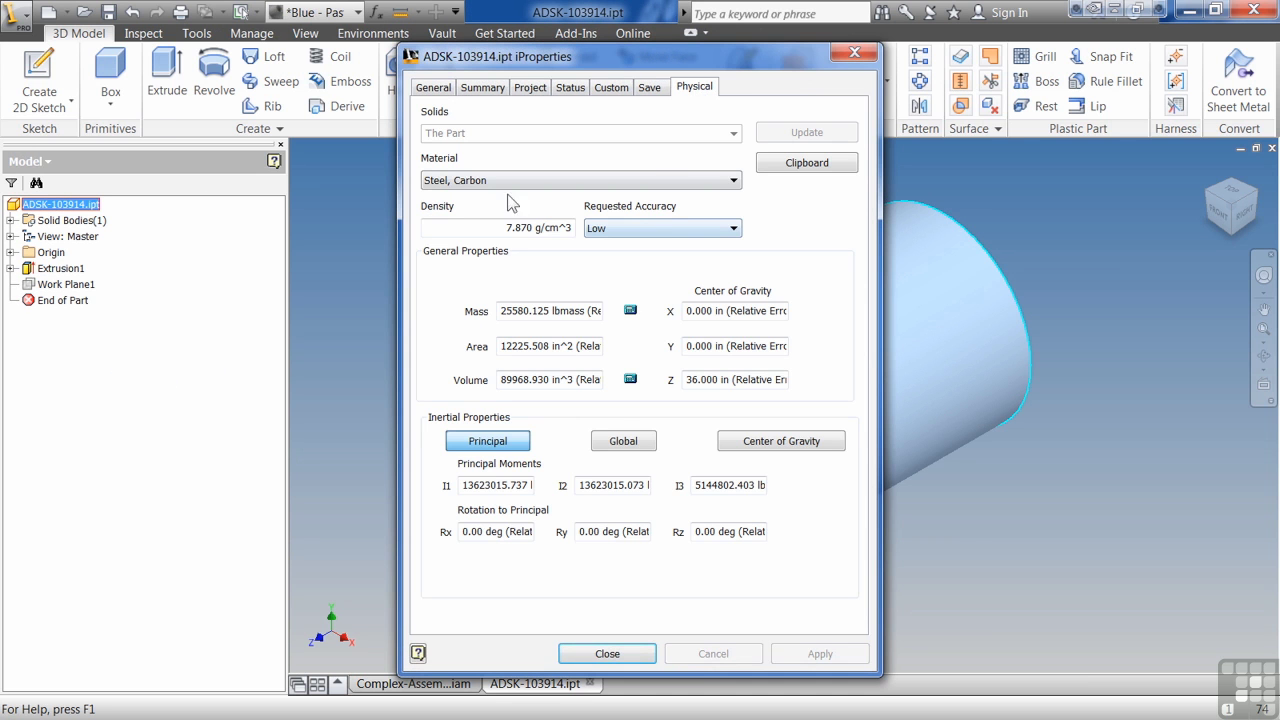
Try overriding the roller's mass with 2500 lbmass, and clear the override to restore the calculated mass.
left_click_drag(547, 312, 434, 316)
key("BackSpace")
type("2500")
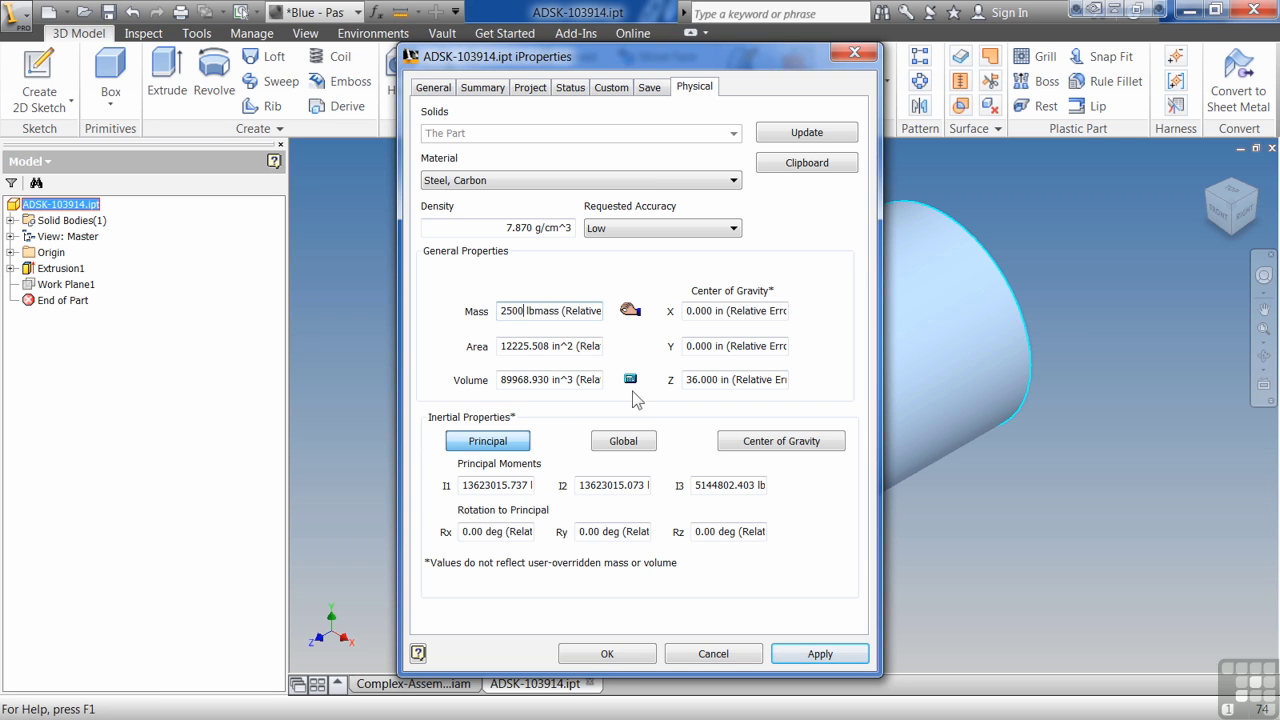
left_click(604, 312)
left_click_drag(500, 315, 985, 326)
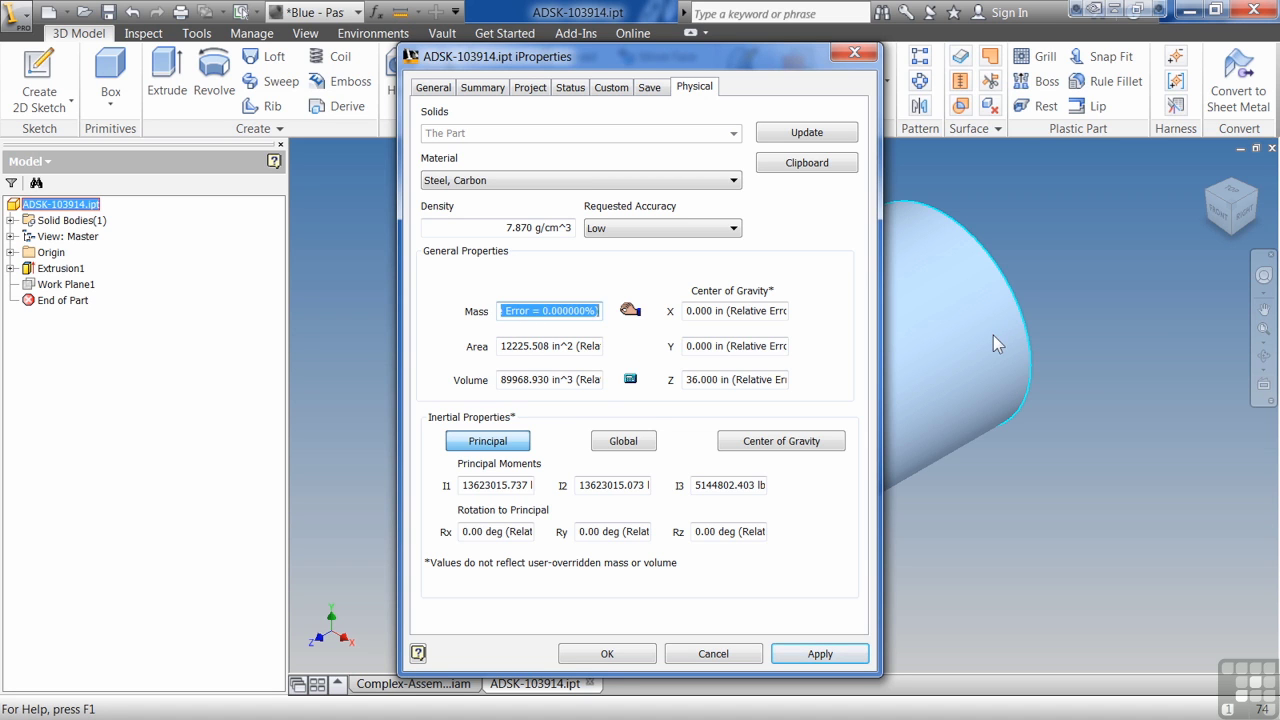
key("Delete")
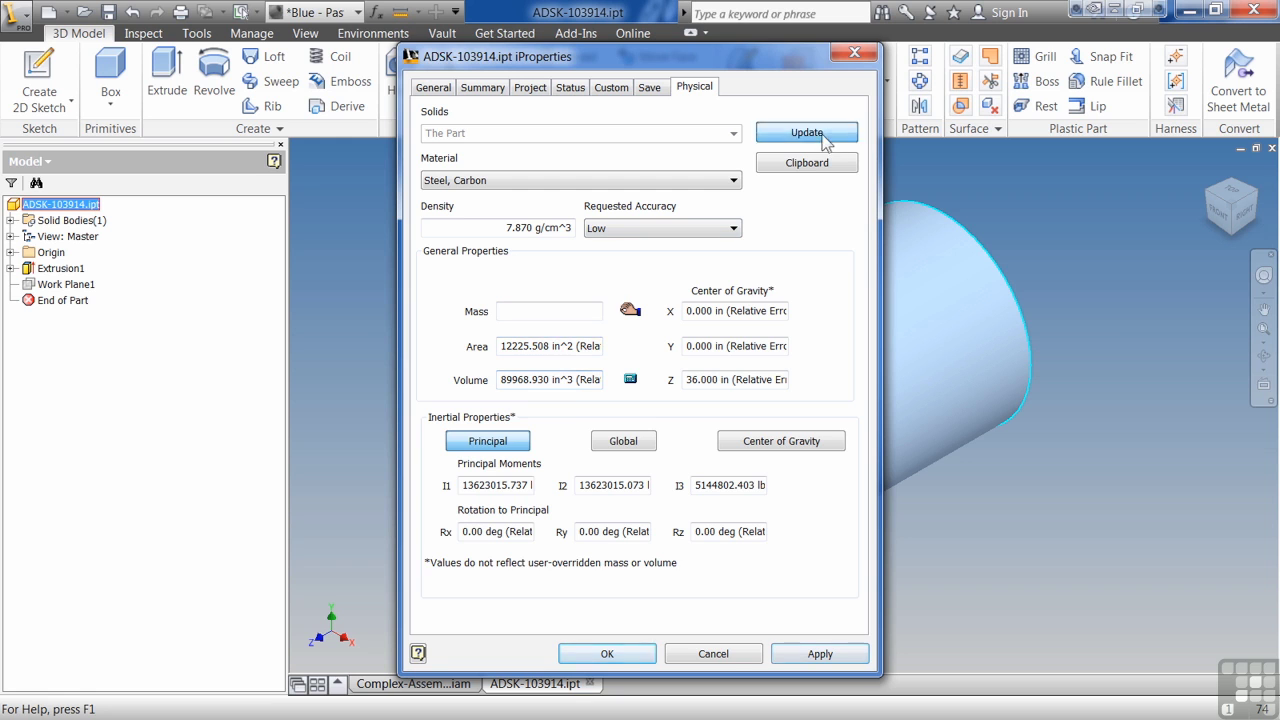
left_click(823, 138)
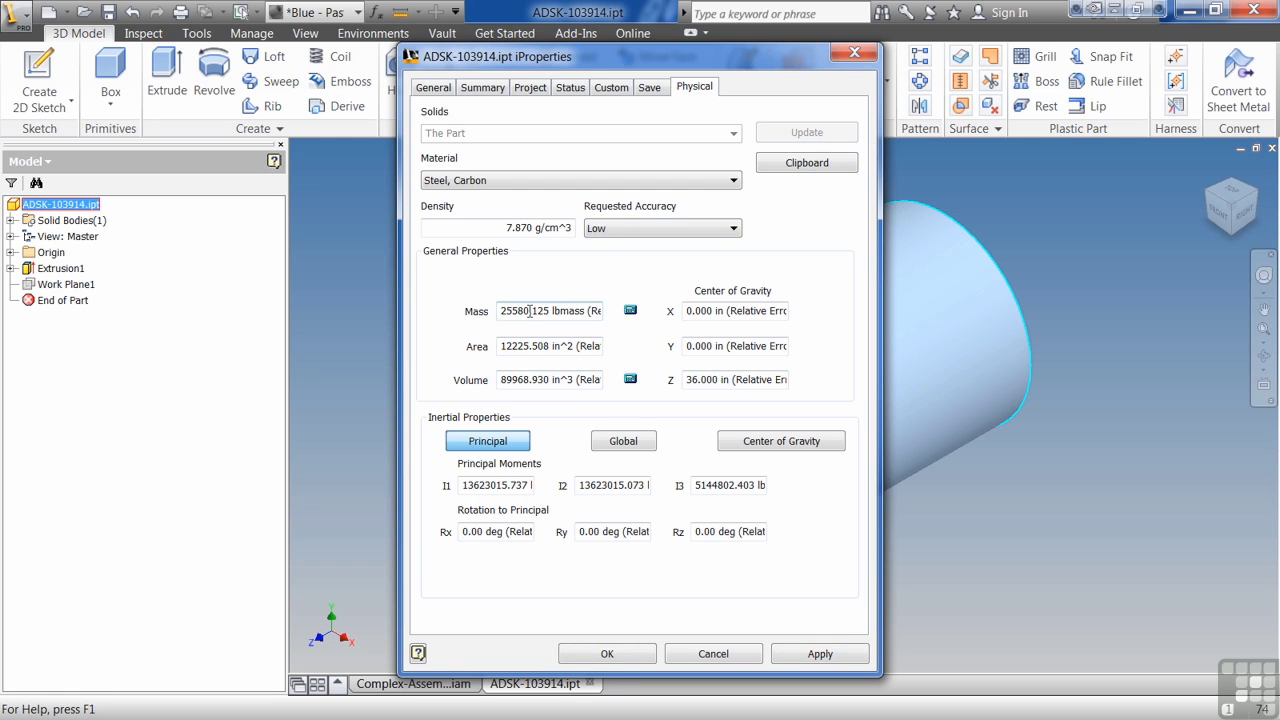
Override the roller's mass with 2500 lbmass, apply it, and close the part with its changes saved.
left_click_drag(553, 311, 381, 325)
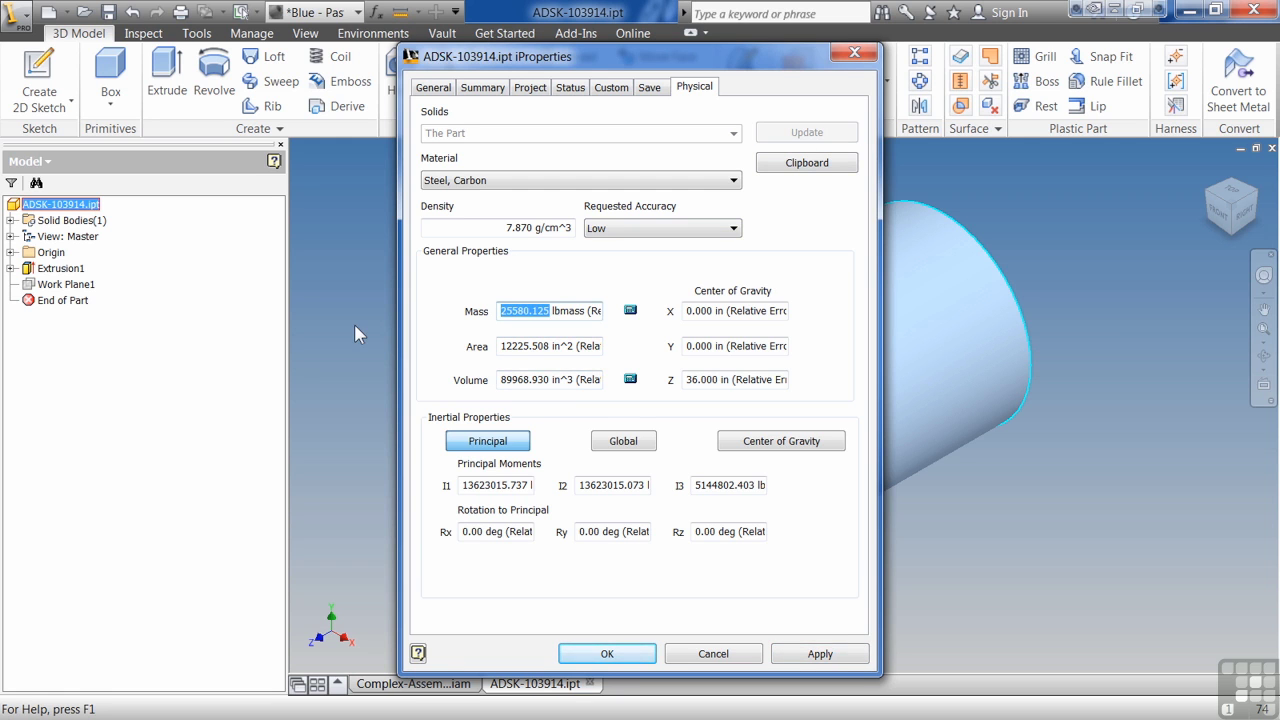
type("2500")
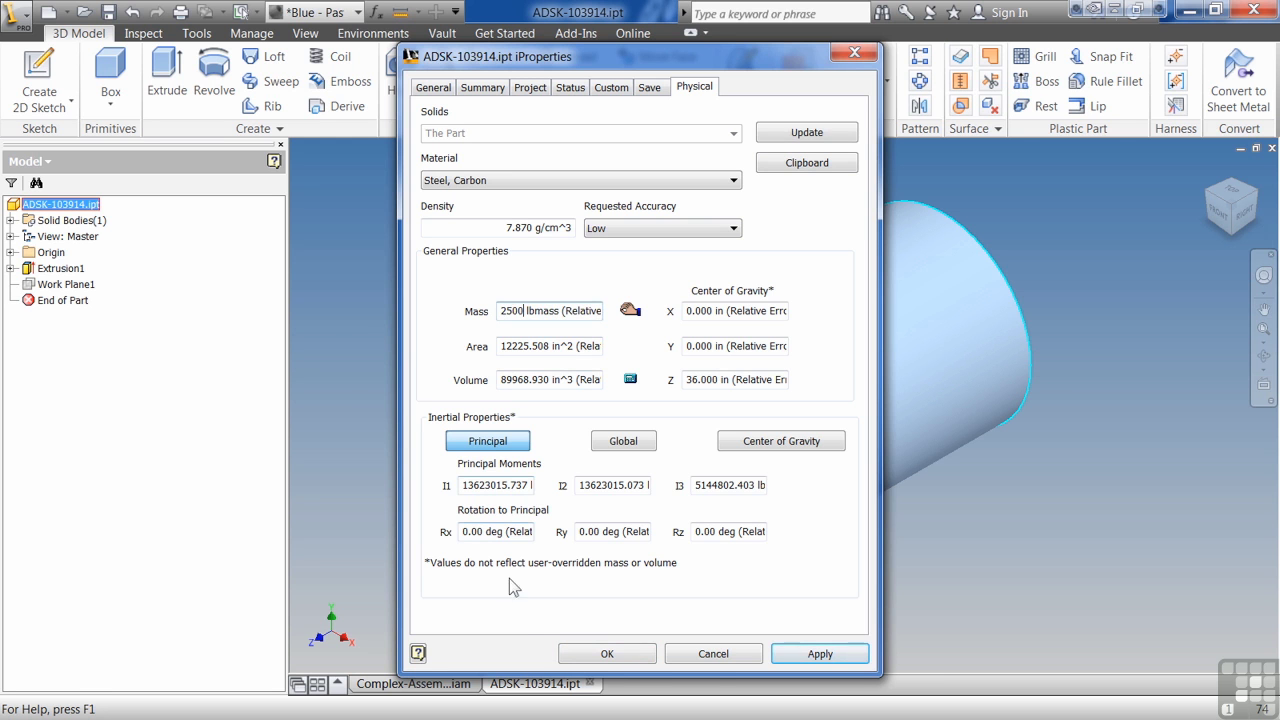
left_click(796, 655)
left_click(607, 654)
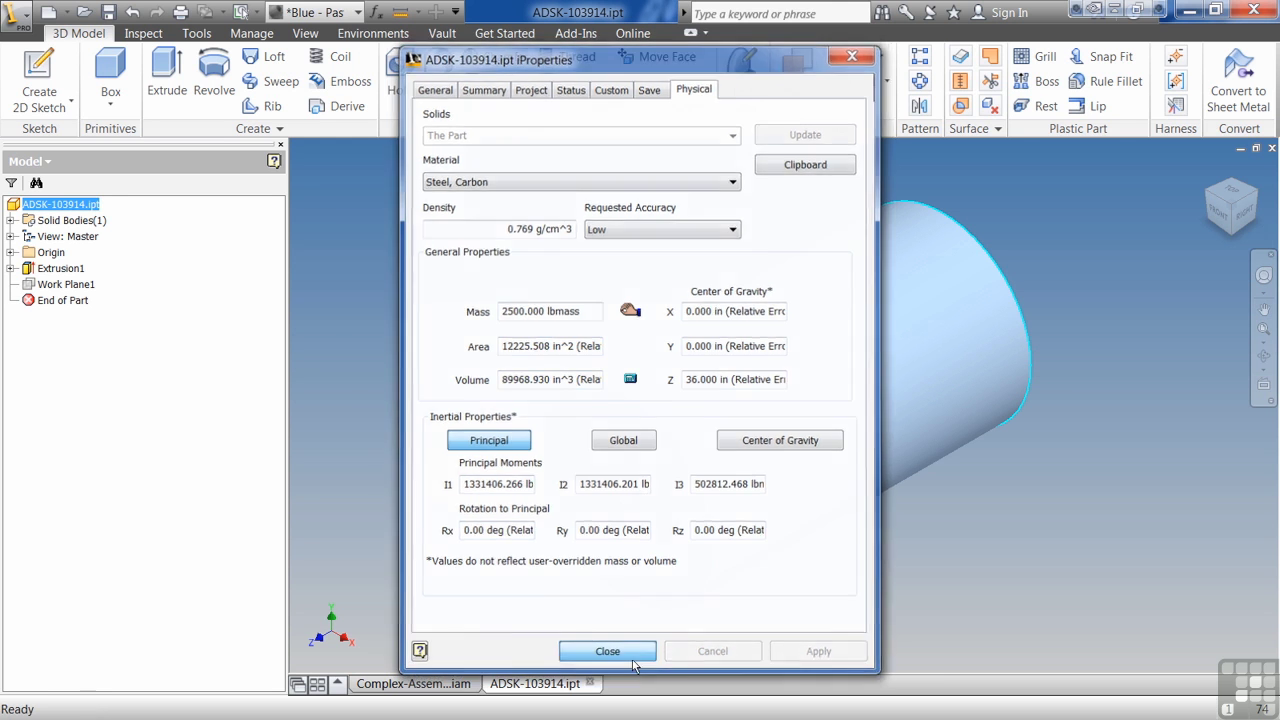
left_click(1271, 148)
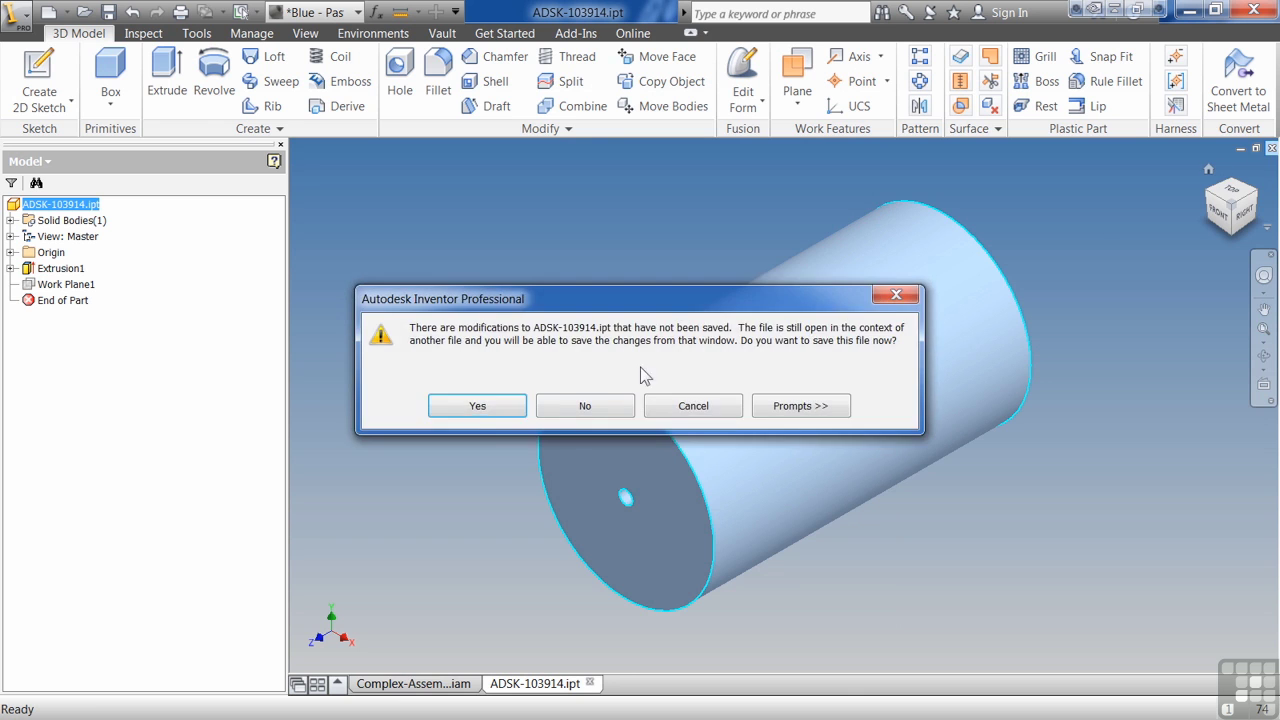
left_click(501, 411)
Review the overall mass and physical properties of Complex-Assembly.iam with the roller's mass override in place.
left_click(80, 204)
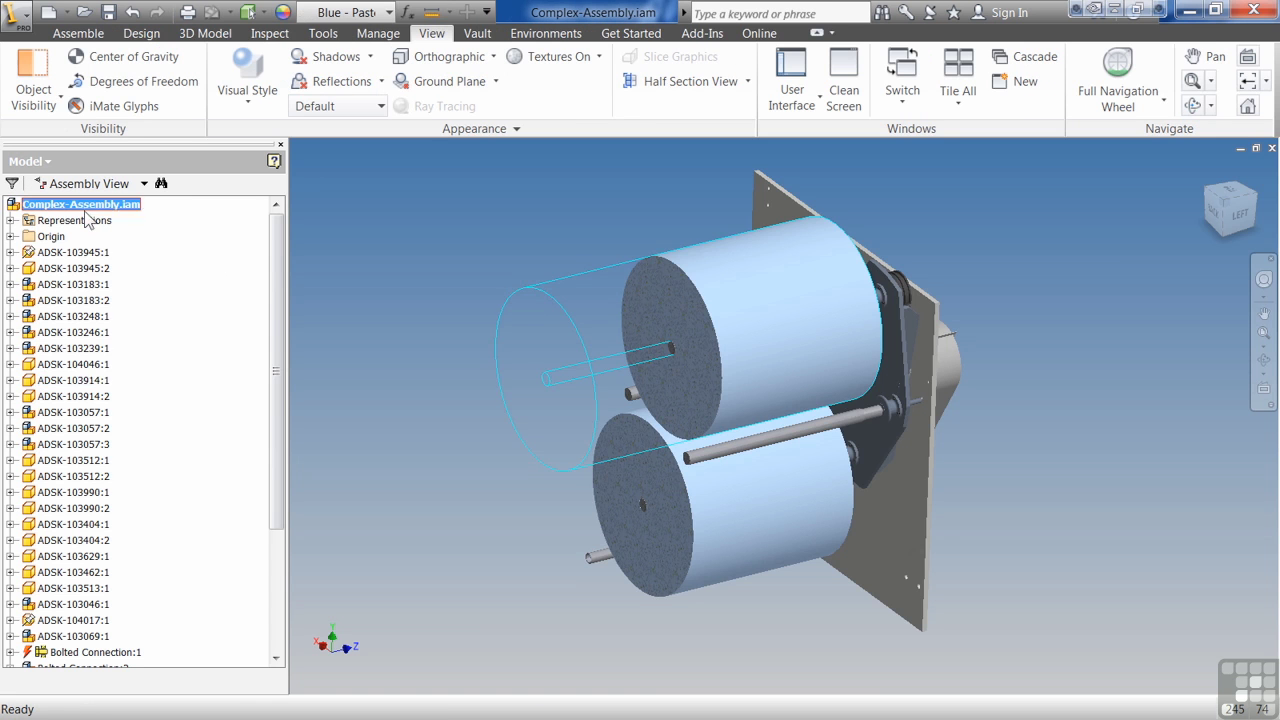
right_click(82, 205)
left_click(160, 361)
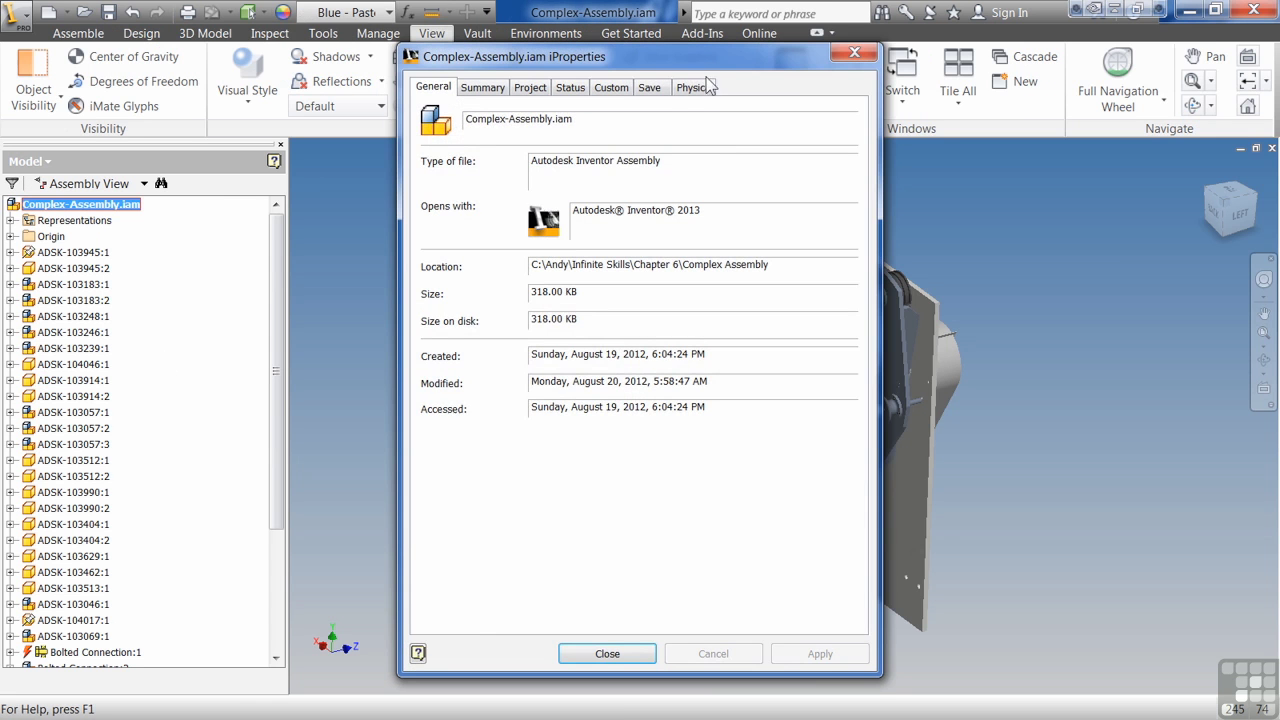
left_click(694, 89)
double_click(522, 265)
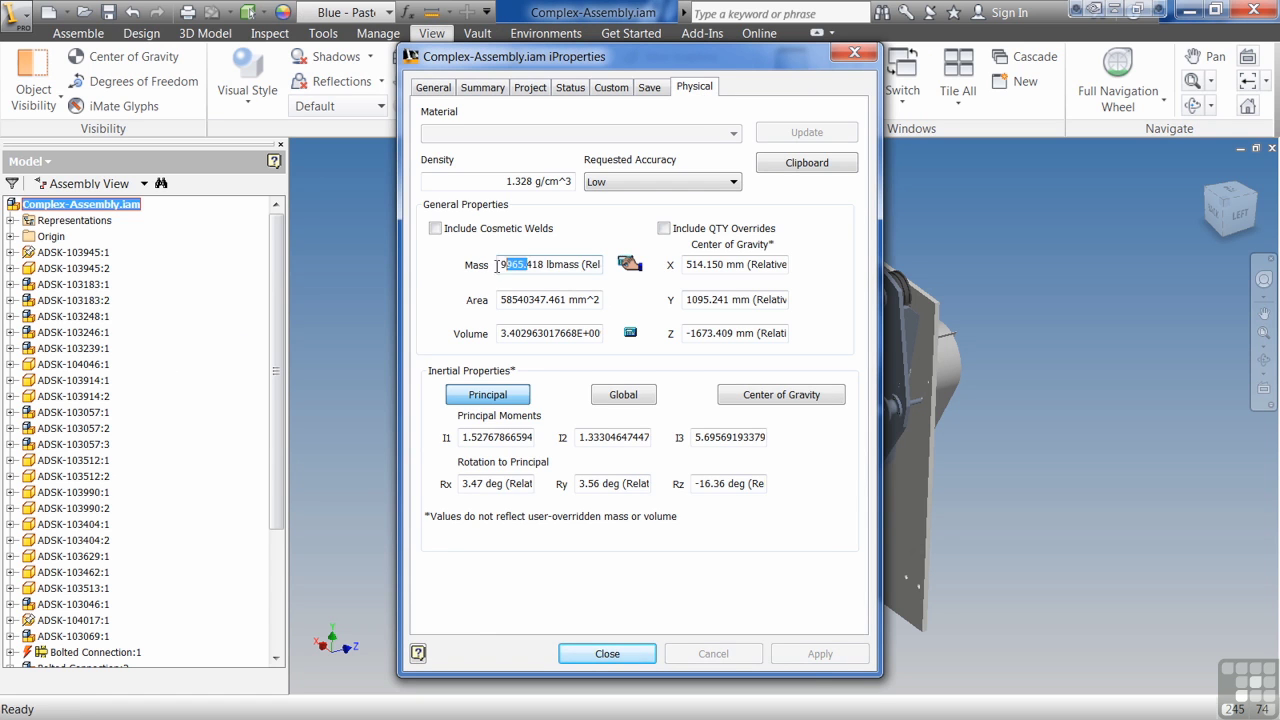
left_click(544, 265)
left_click_drag(653, 65, 588, 41)
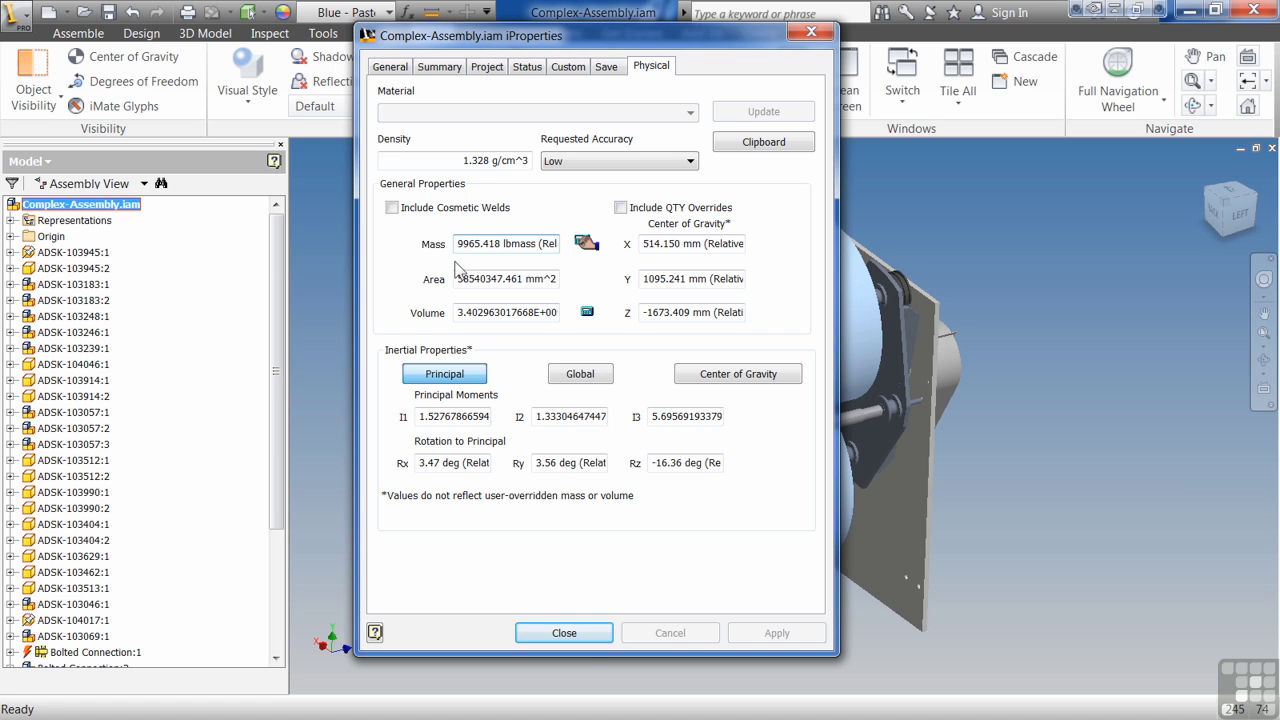
left_click(580, 634)
Turn on the center of gravity display for the sectioned assembly.
scroll(950, 590, "up", 6)
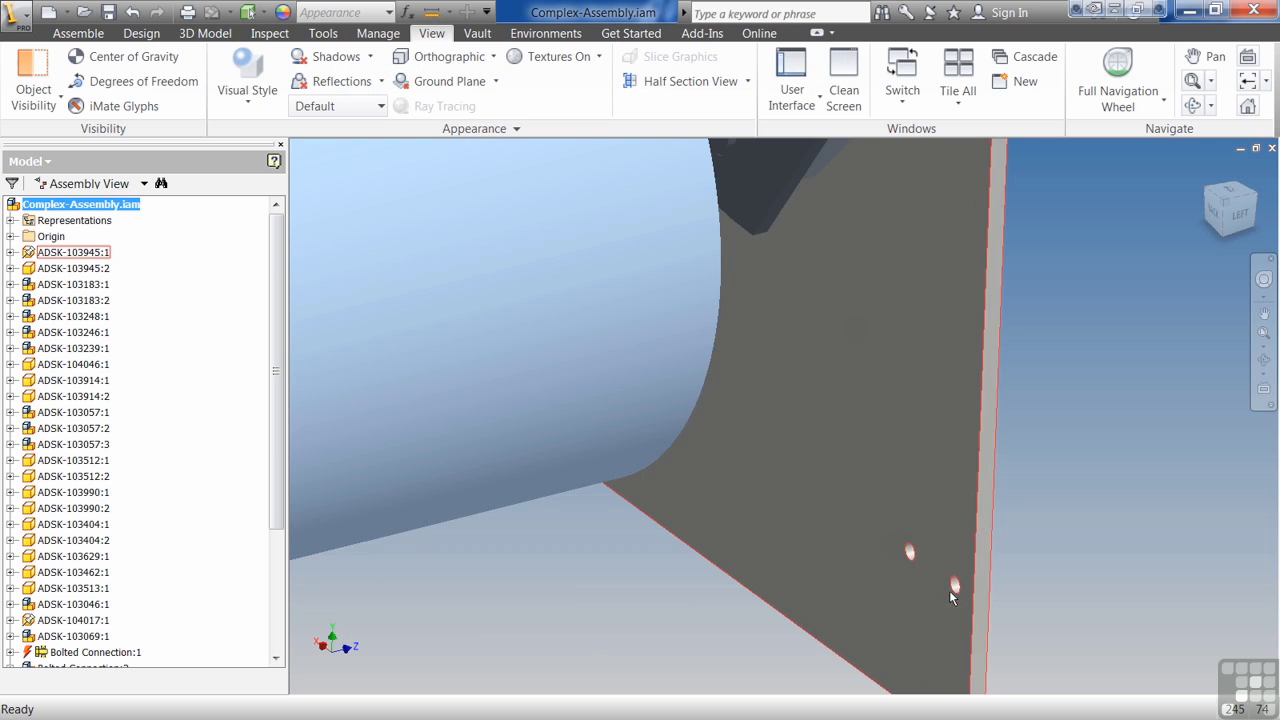
scroll(950, 590, "down", 6)
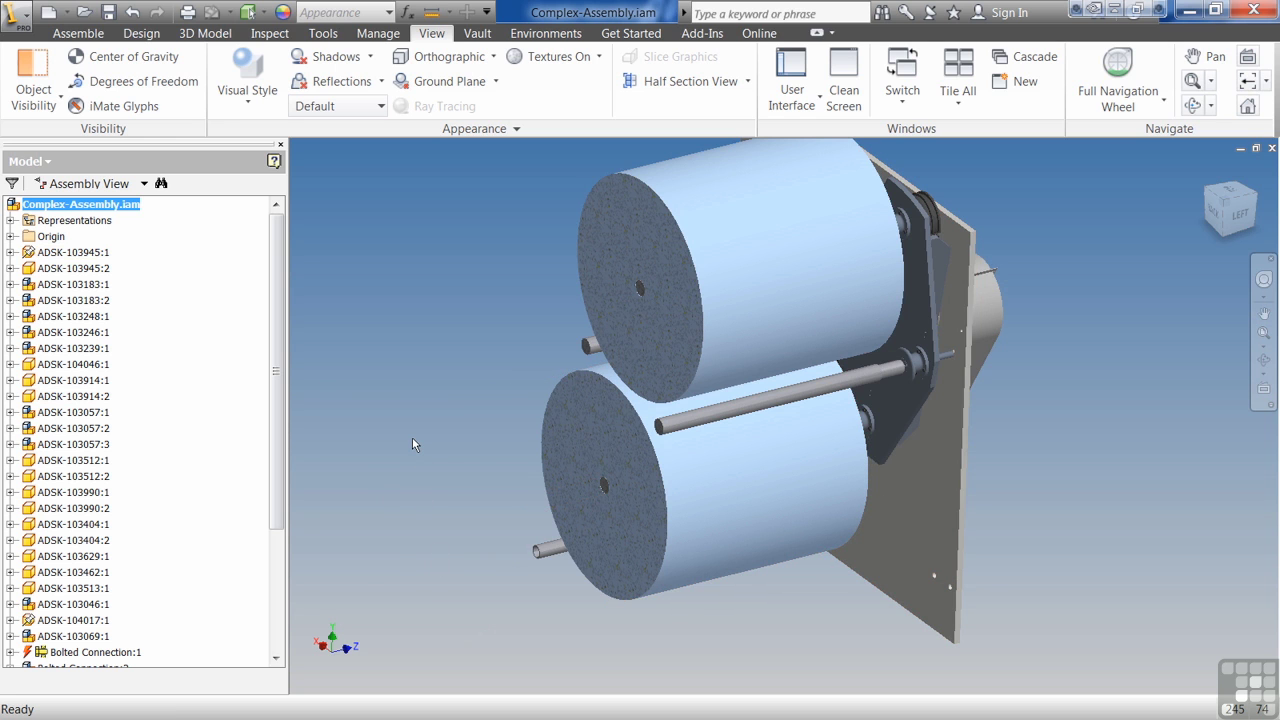
scroll(412, 438, "down", 2)
scroll(412, 438, "up", 2)
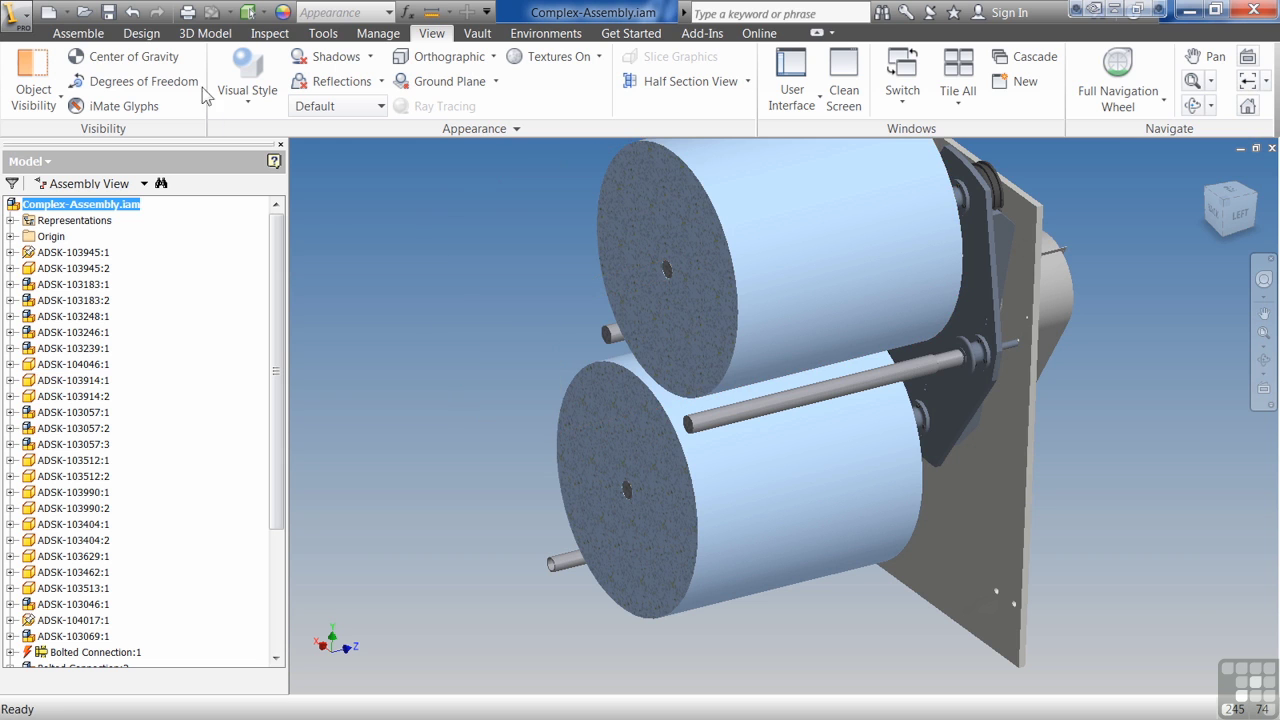
left_click(130, 56)
scroll(596, 515, "up", 5)
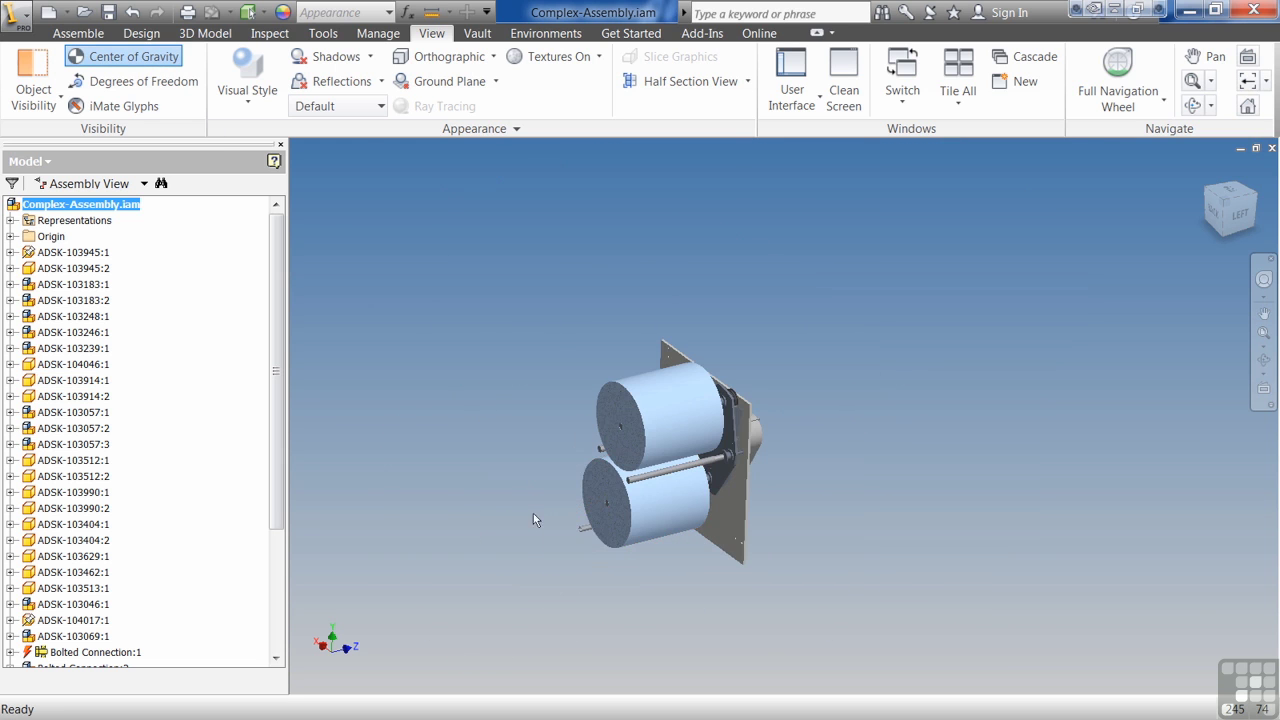
End the half section view so the complete roller assembly is shown with its center of gravity.
middle_click_drag(632, 205, 735, 150, "shift")
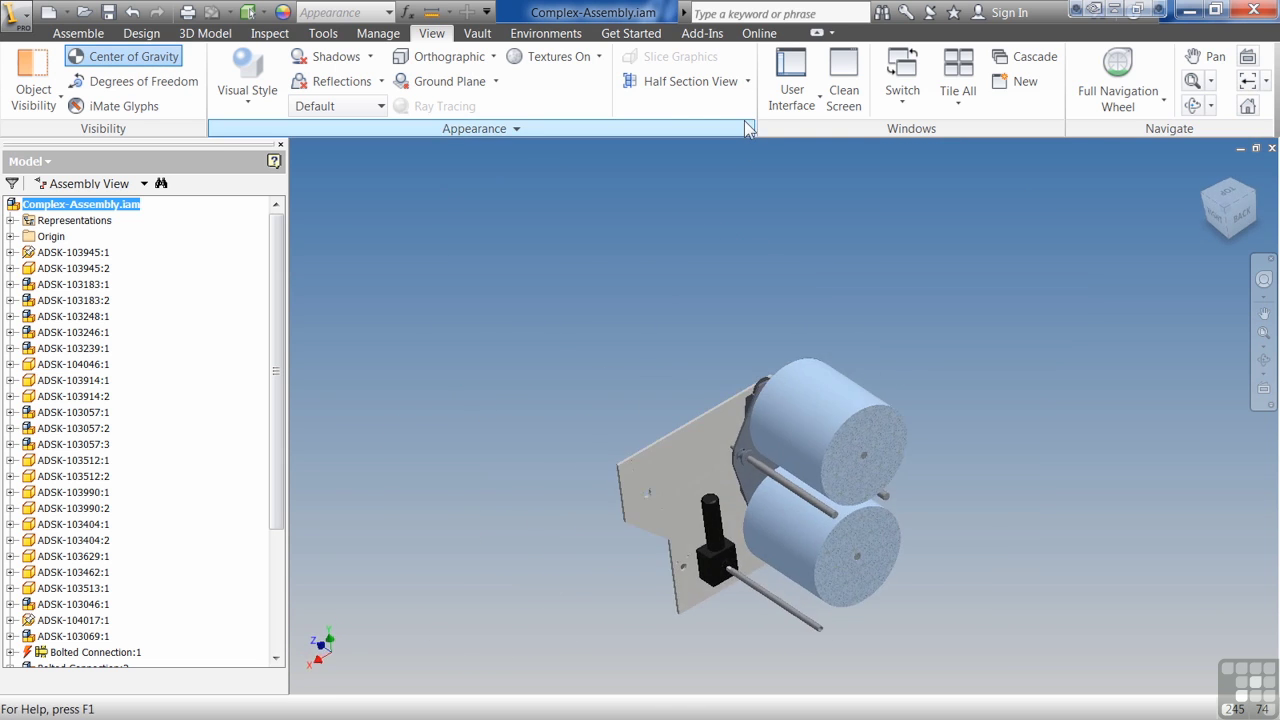
left_click(747, 81)
left_click(718, 234)
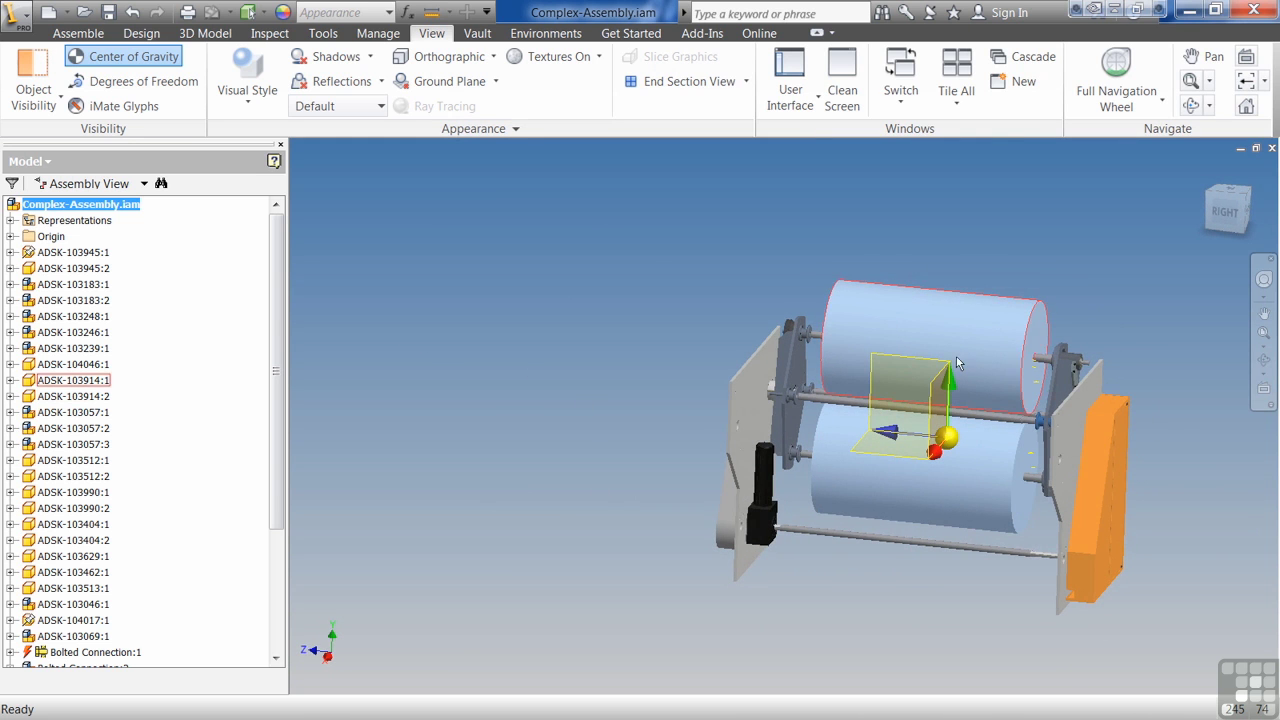
Open the orange cover part at the end of the assembly, ADSK-103493.ipt, in its own window.
left_click(757, 433)
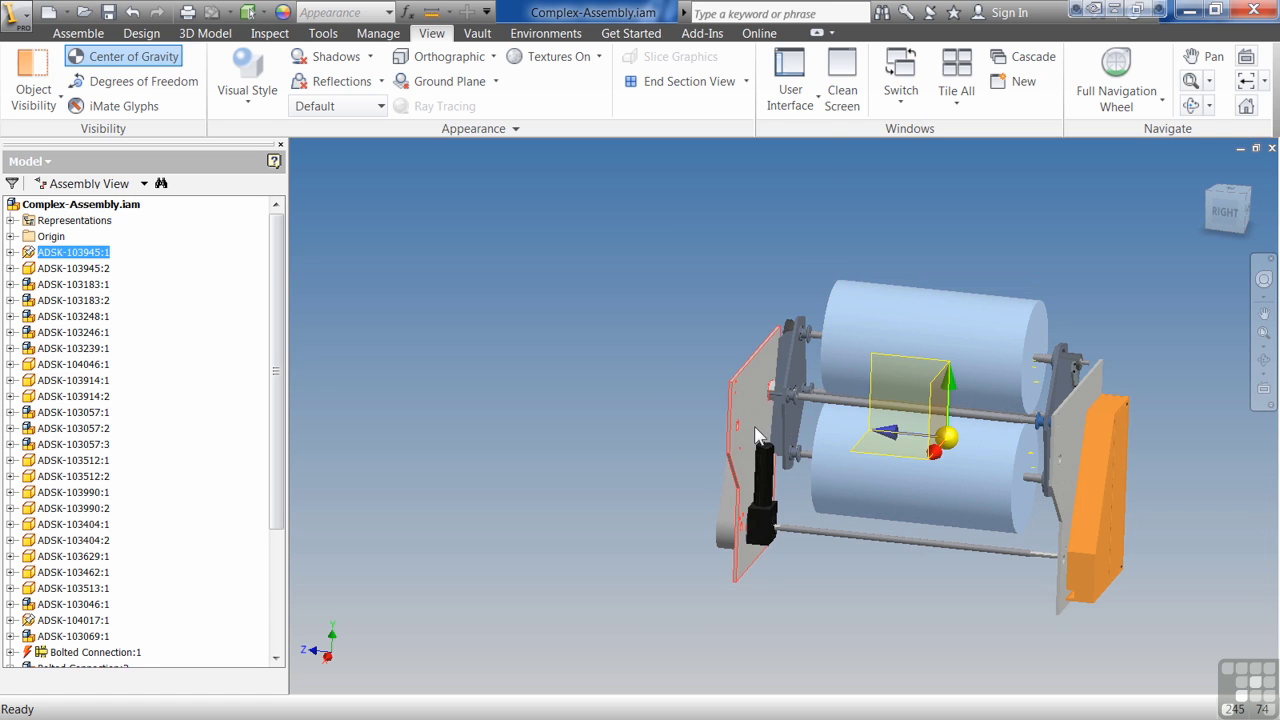
right_click(757, 433)
left_click(1106, 505)
left_click(1106, 505)
right_click(1100, 505)
left_click(1102, 447)
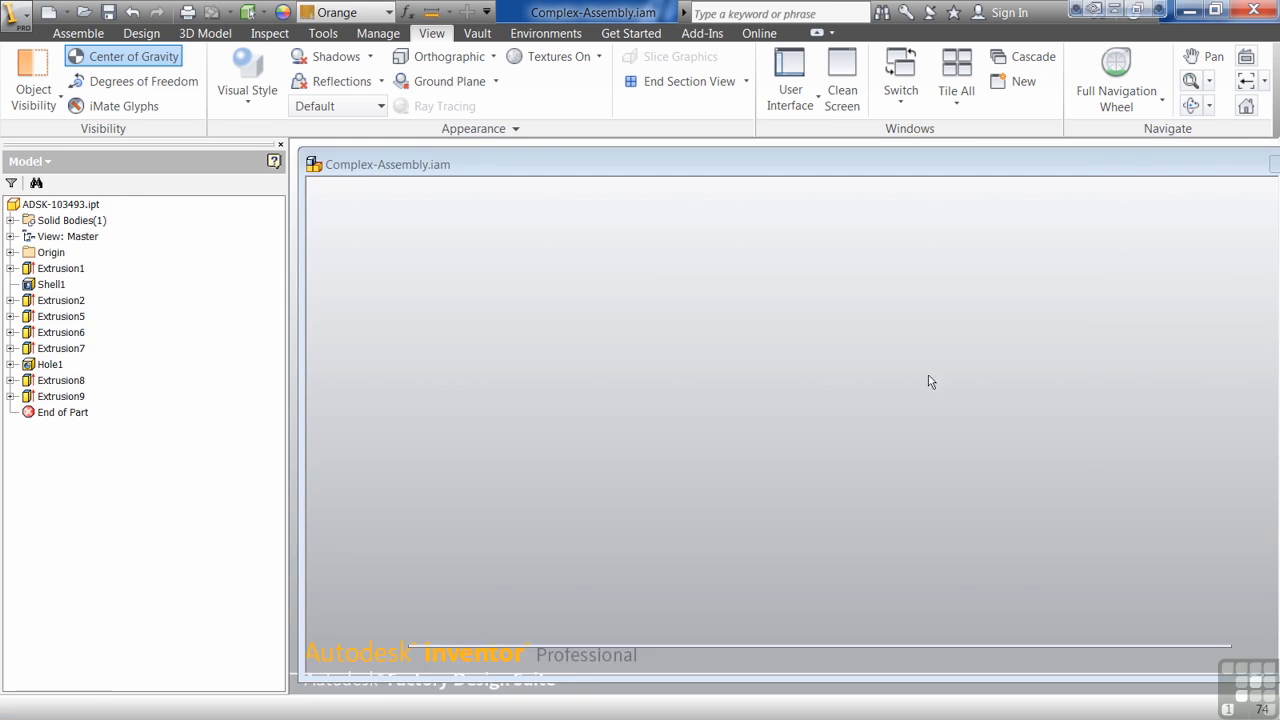
Override the mass of the orange cover part with 1400 lbmass in its physical iProperties and accept the change.
left_click(57, 205)
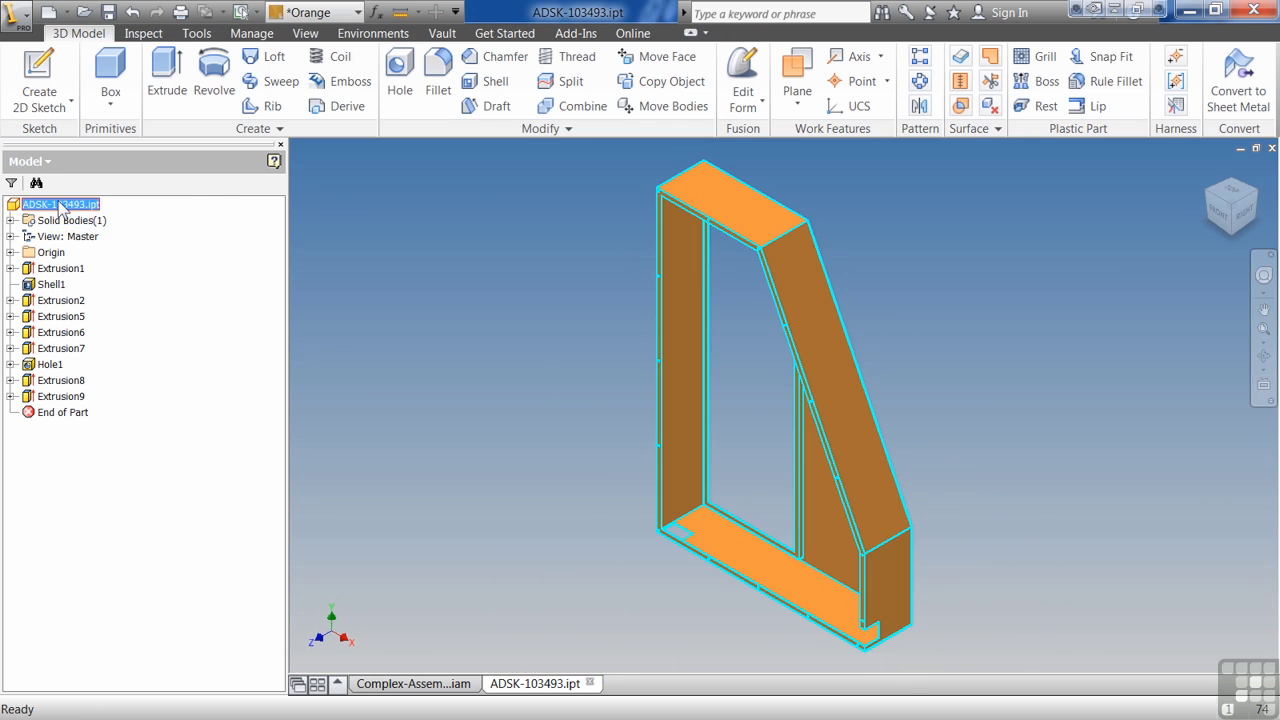
right_click(57, 205)
left_click(165, 365)
left_click(692, 88)
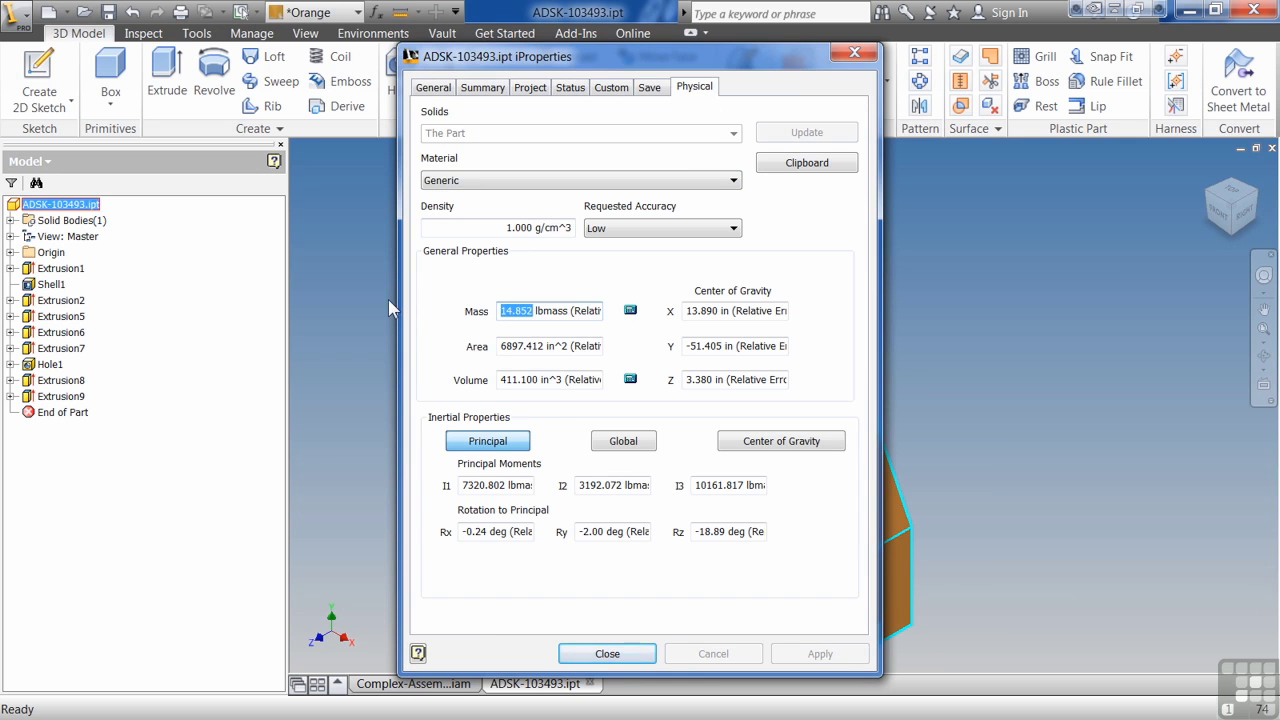
type("1400")
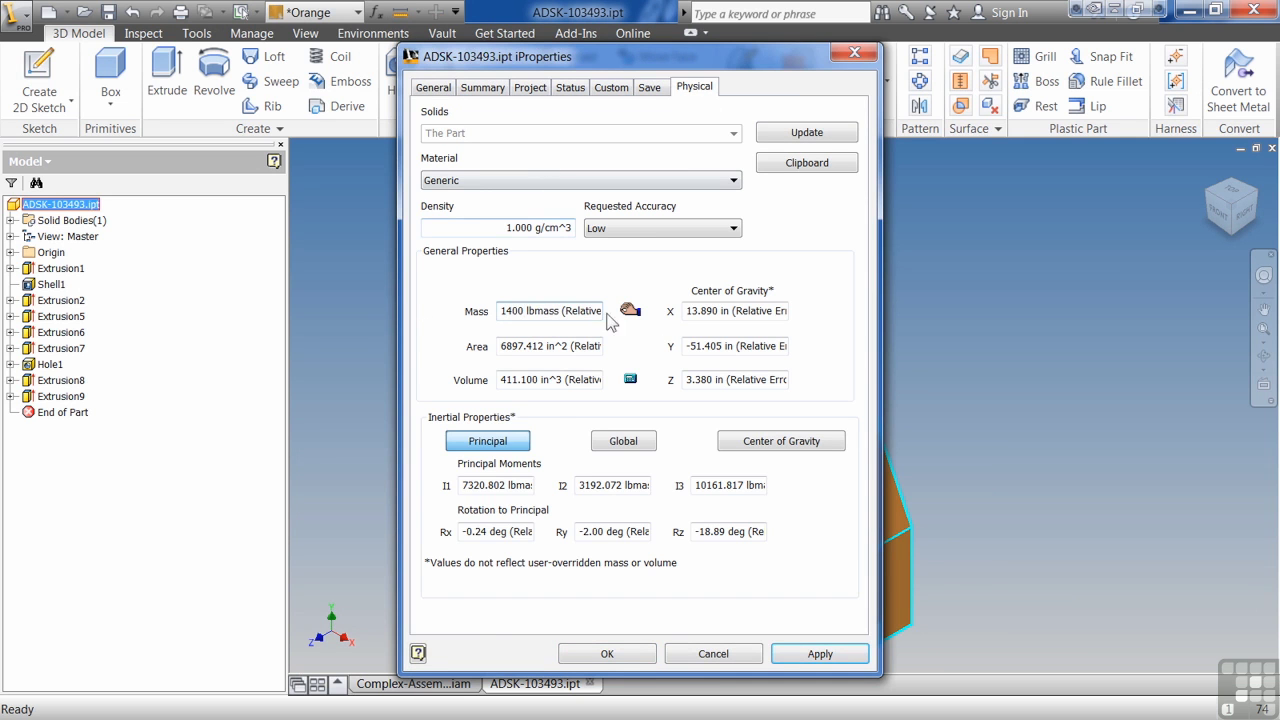
left_click(607, 654)
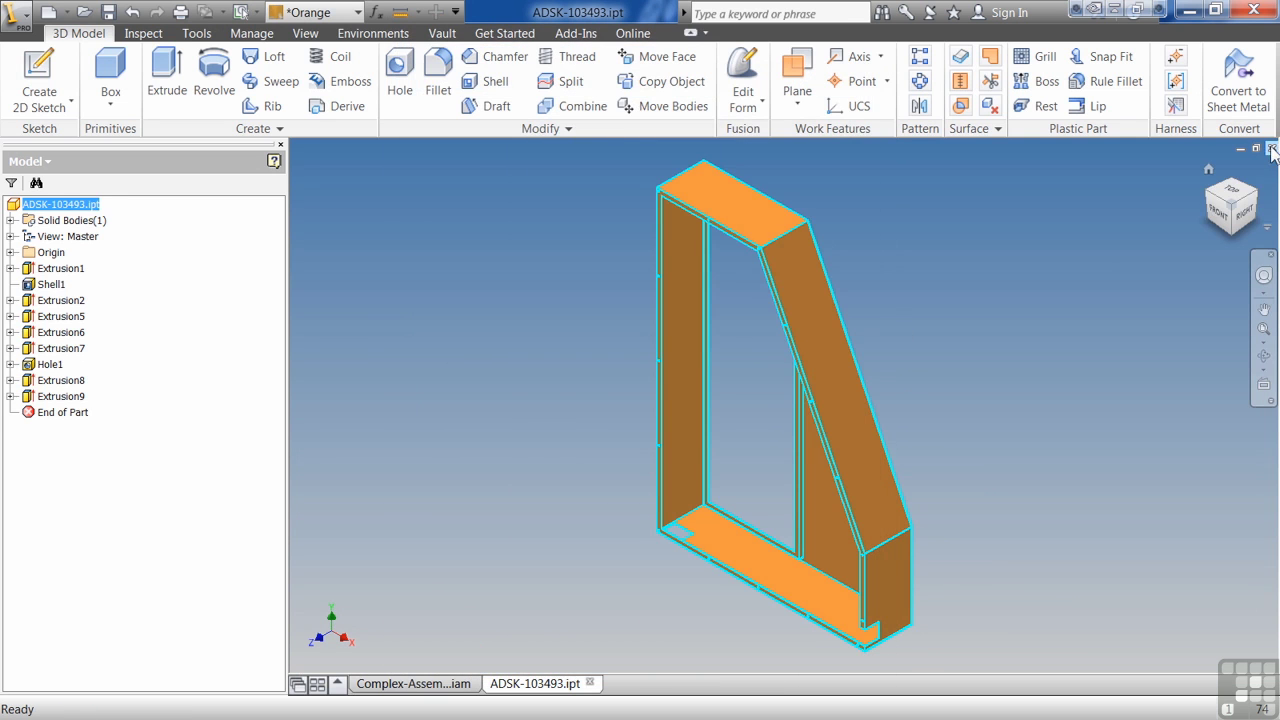
Close the cover part with its changes saved, accepting the migration to the current file format.
left_click(1272, 148)
left_click(458, 402)
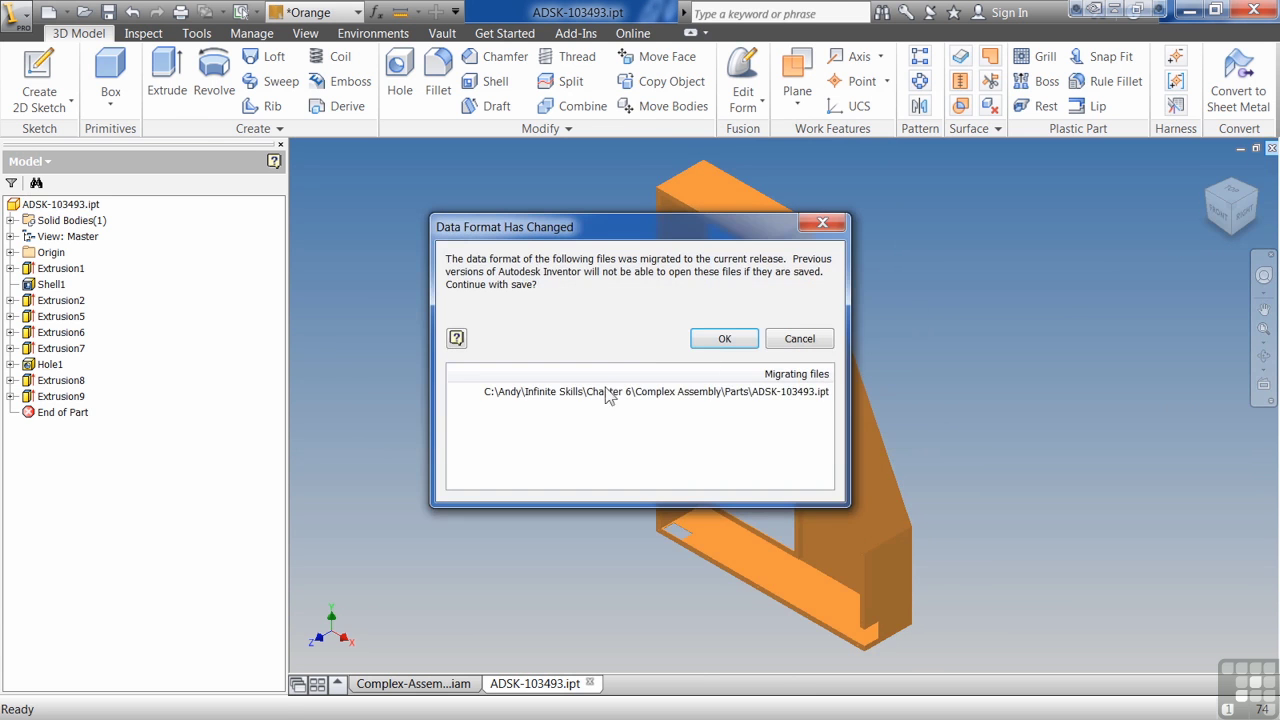
left_click(724, 338)
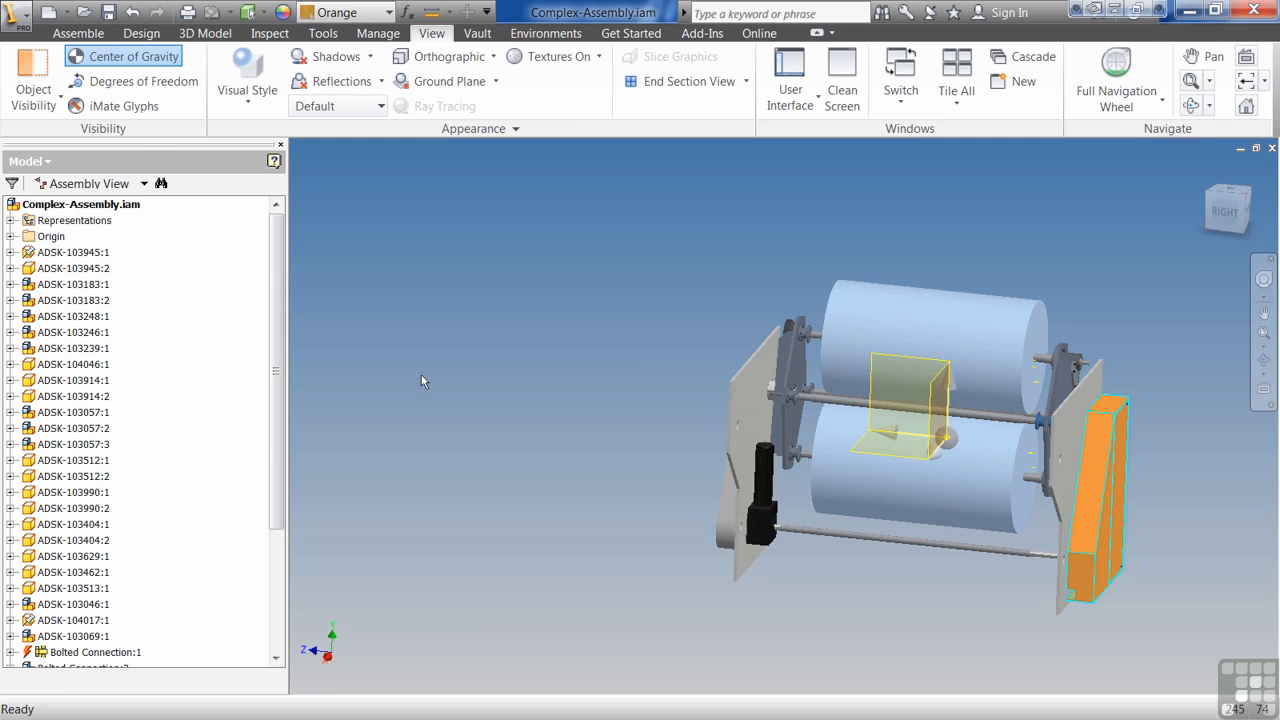
Switch the assembly's center of gravity display off and on again with an update, and examine its position from several angles.
left_click(140, 62)
left_click(141, 63)
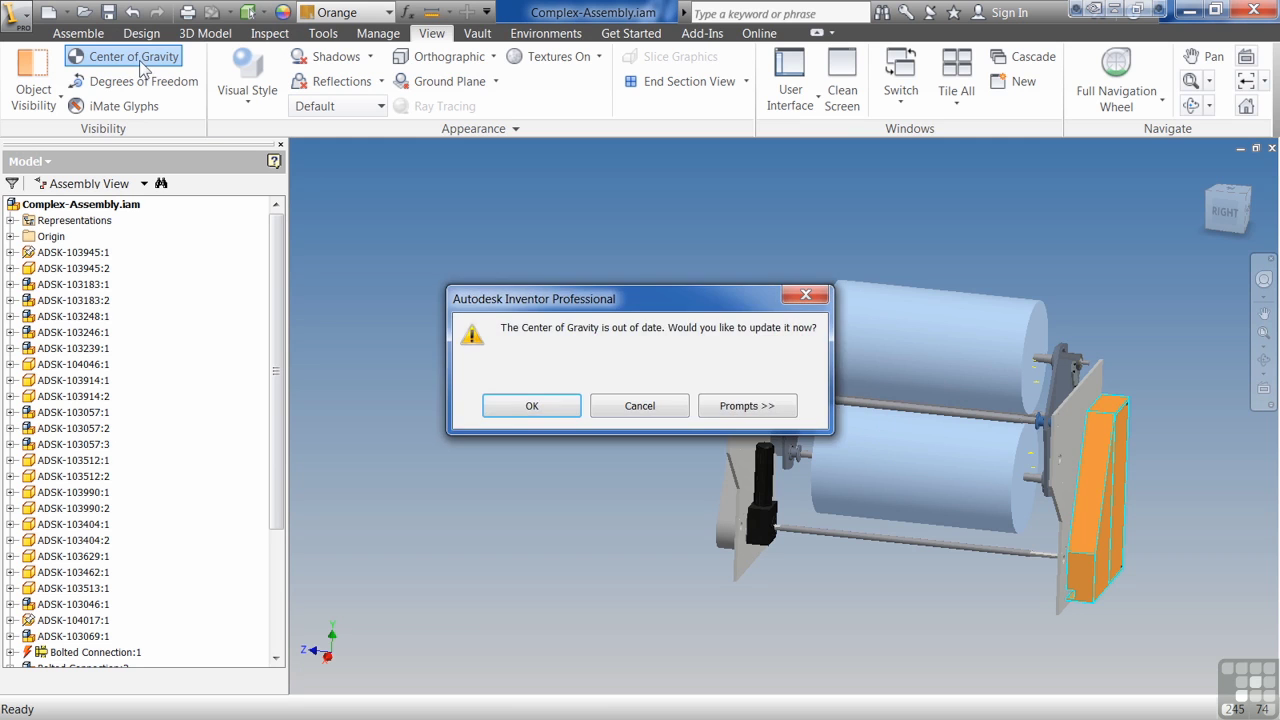
left_click(532, 406)
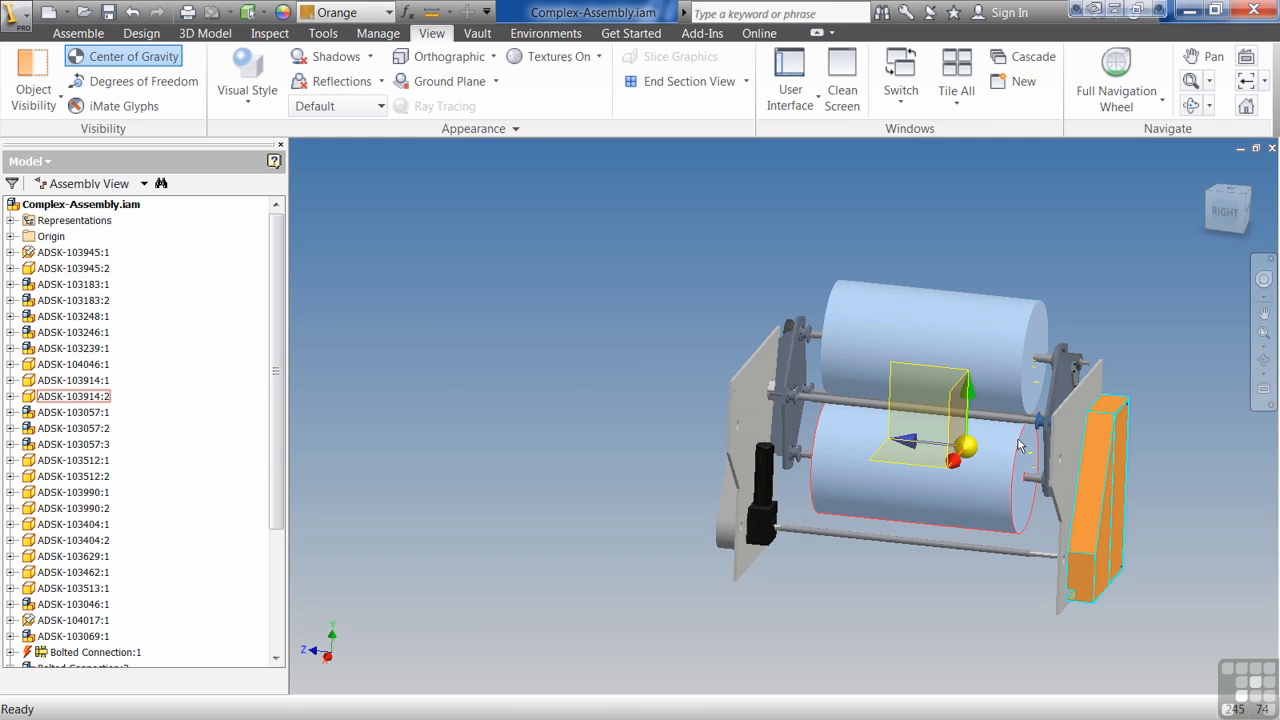
middle_click_drag(986, 447, 1138, 441, "shift")
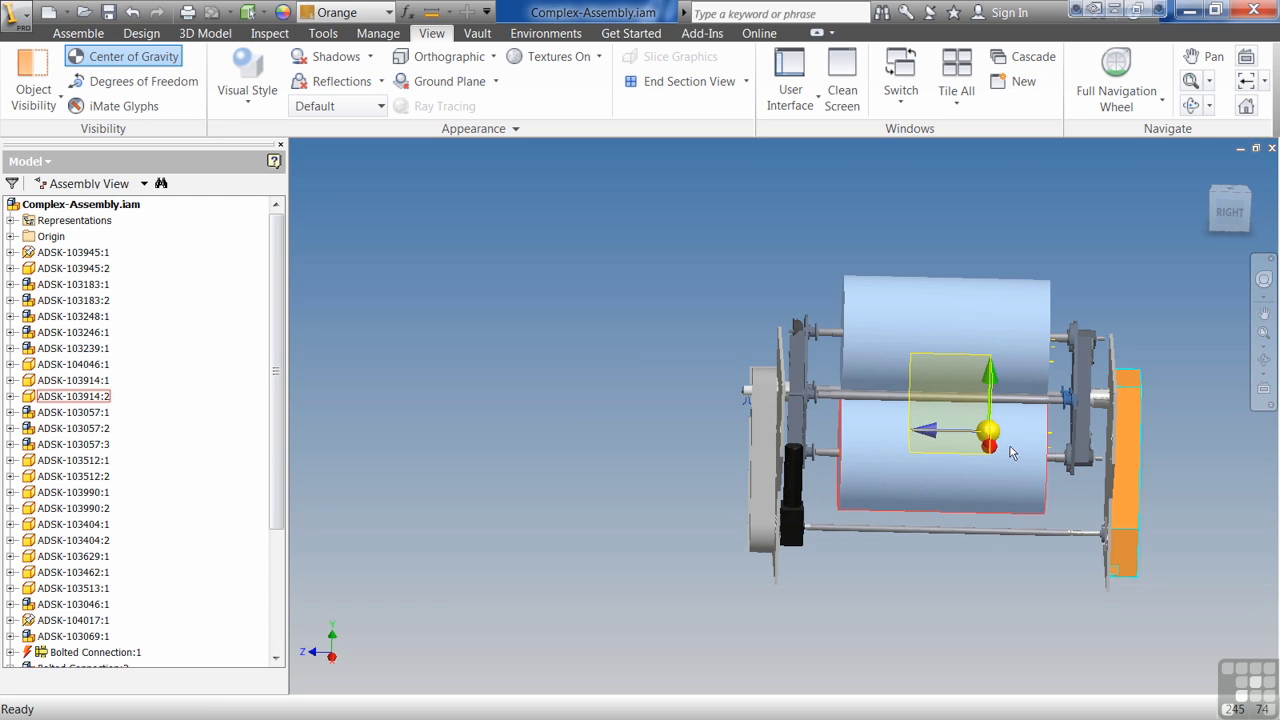
middle_click_drag(1010, 452, 473, 652, "shift")
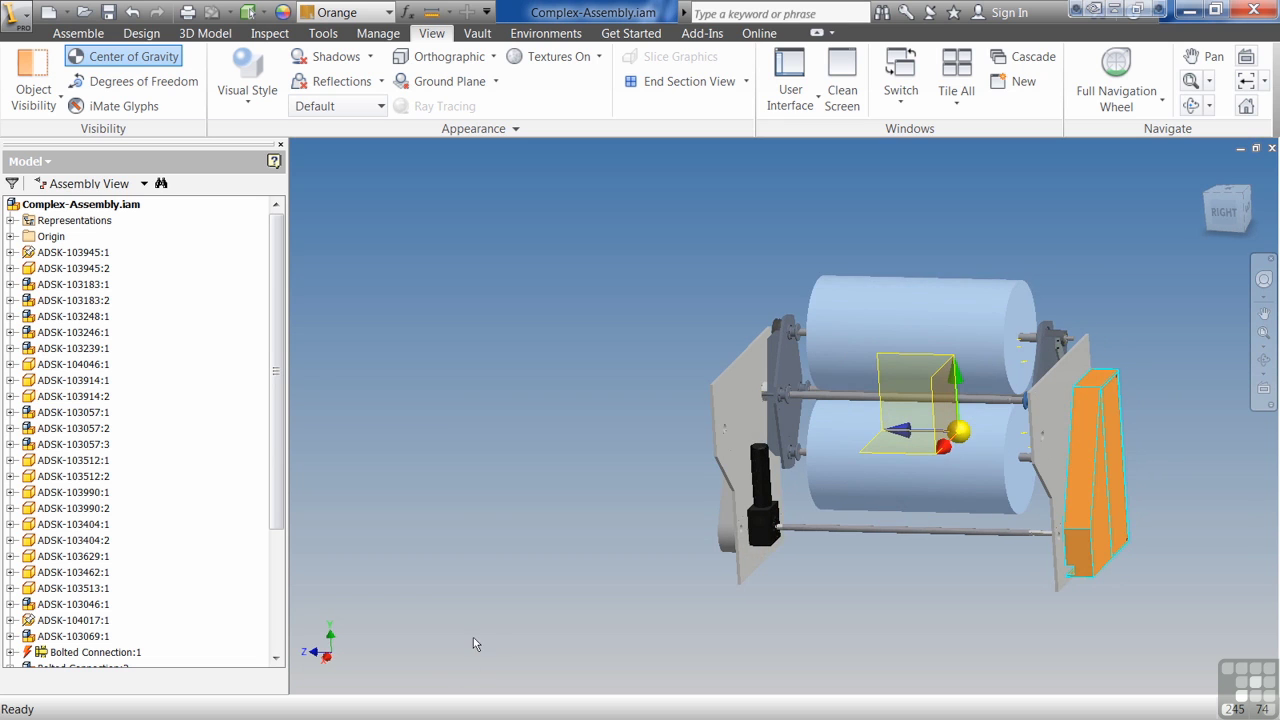